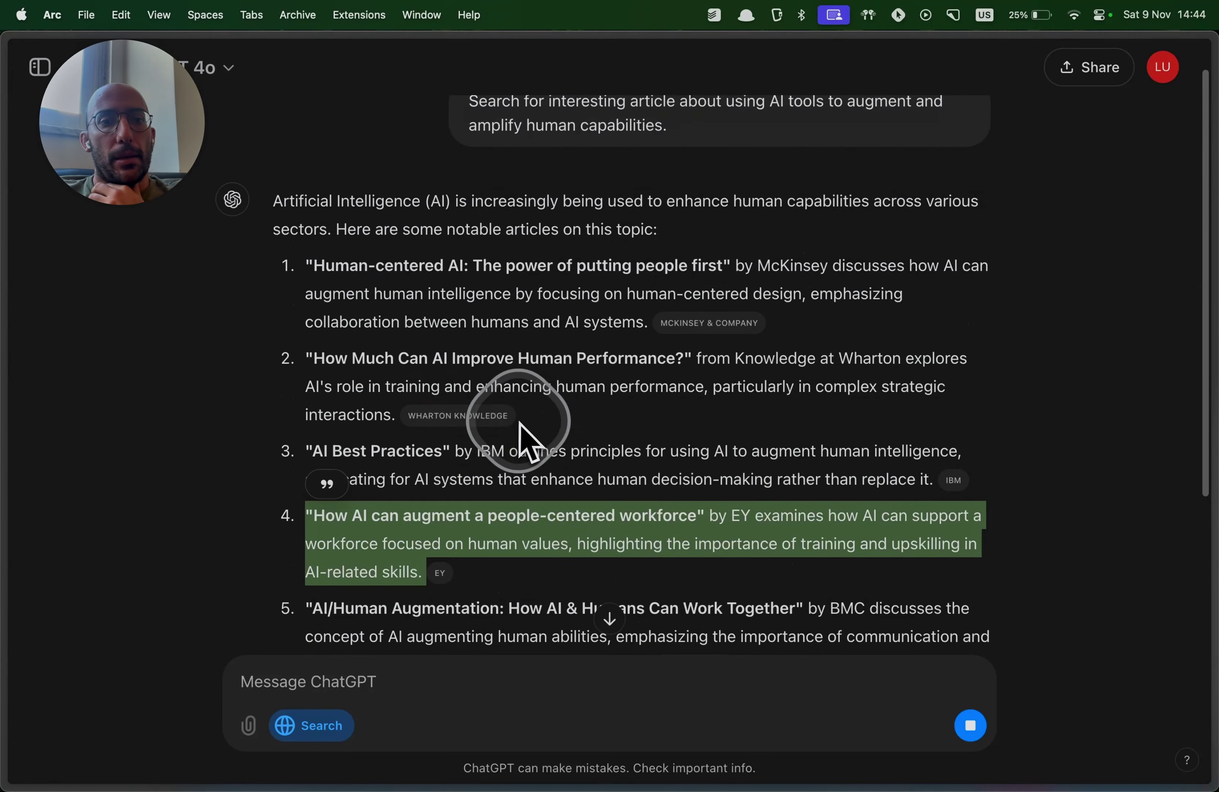
triple_click(538, 371)
scroll(635, 463, "down", 1)
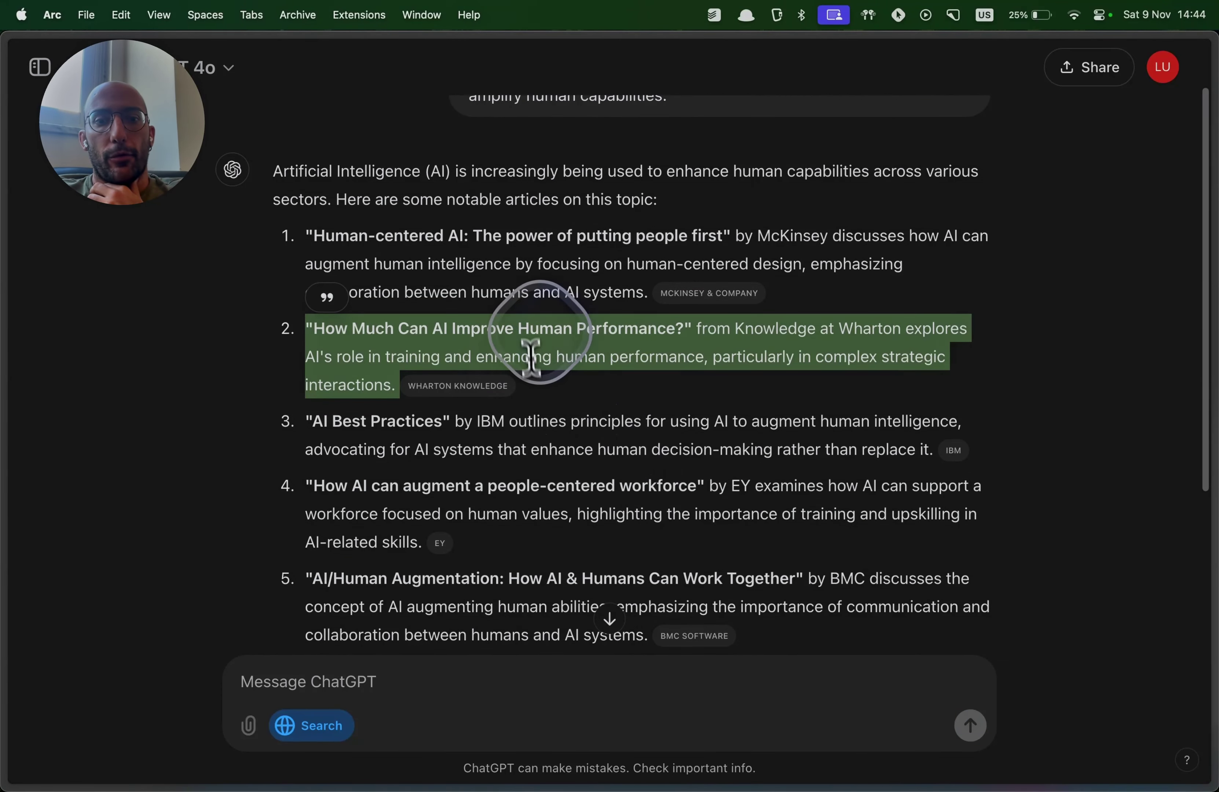
triple_click(543, 329)
mouse_move(698, 304)
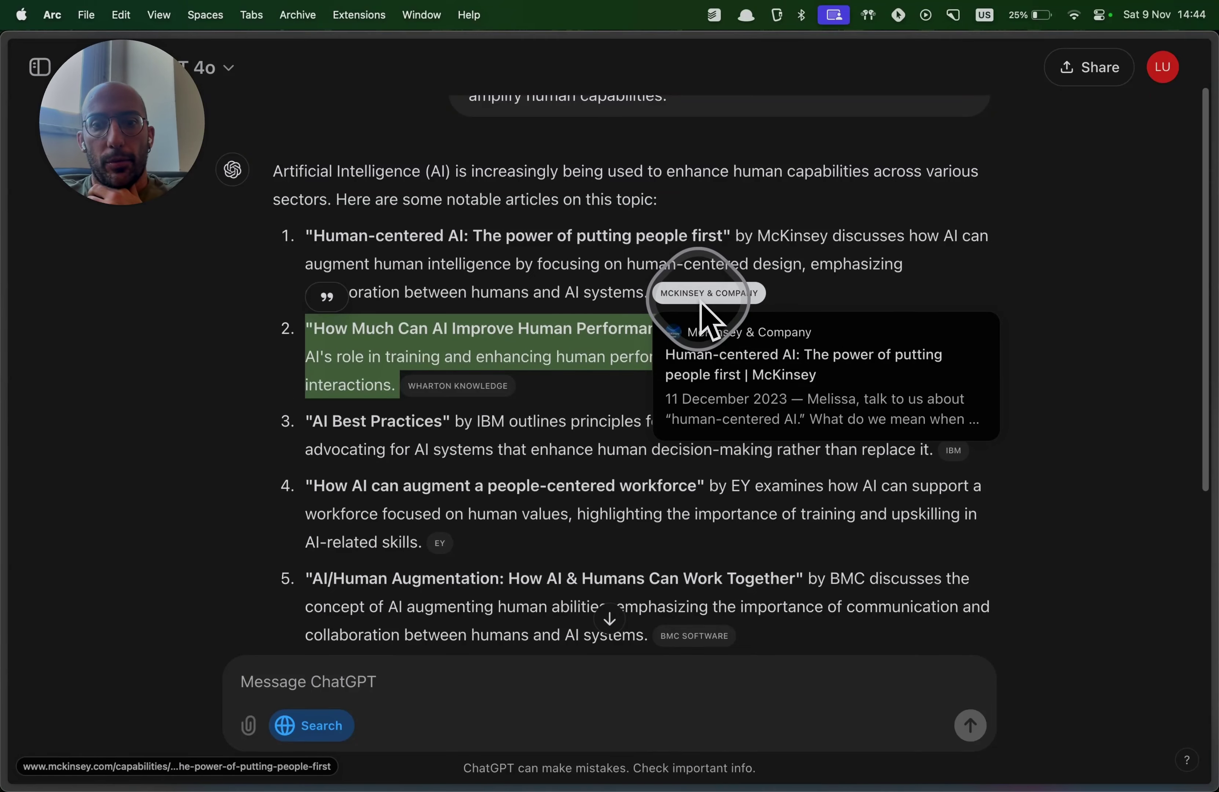
scroll(591, 360, "down", 2)
triple_click(547, 331)
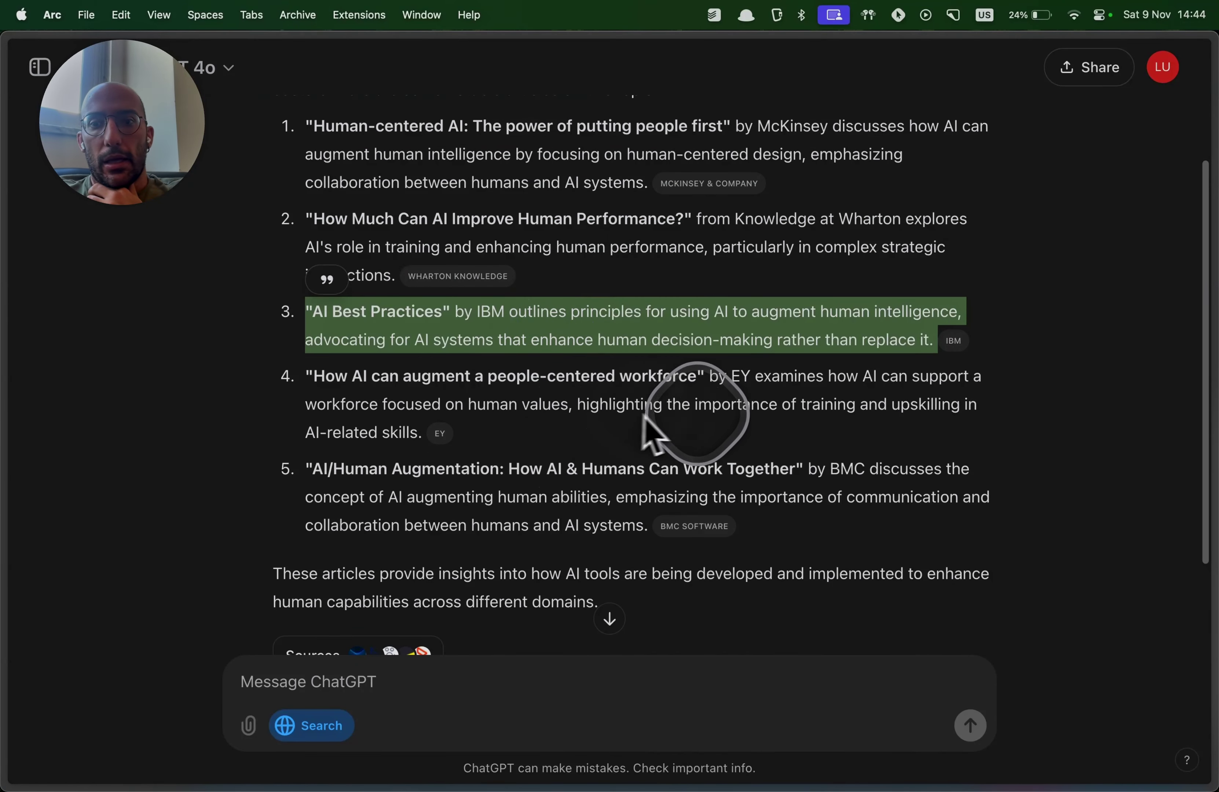
scroll(684, 360, "down", 2)
double_click(629, 335)
triple_click(628, 335)
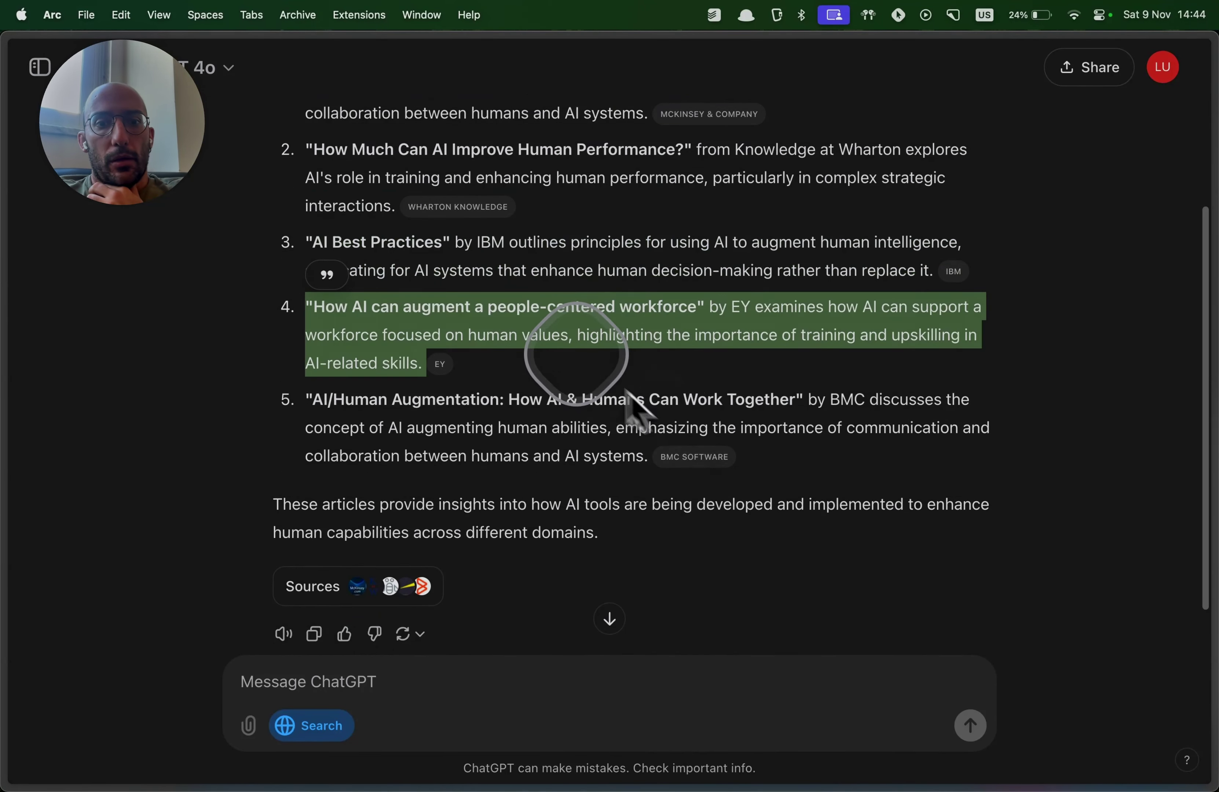
scroll(591, 360, "down", 2)
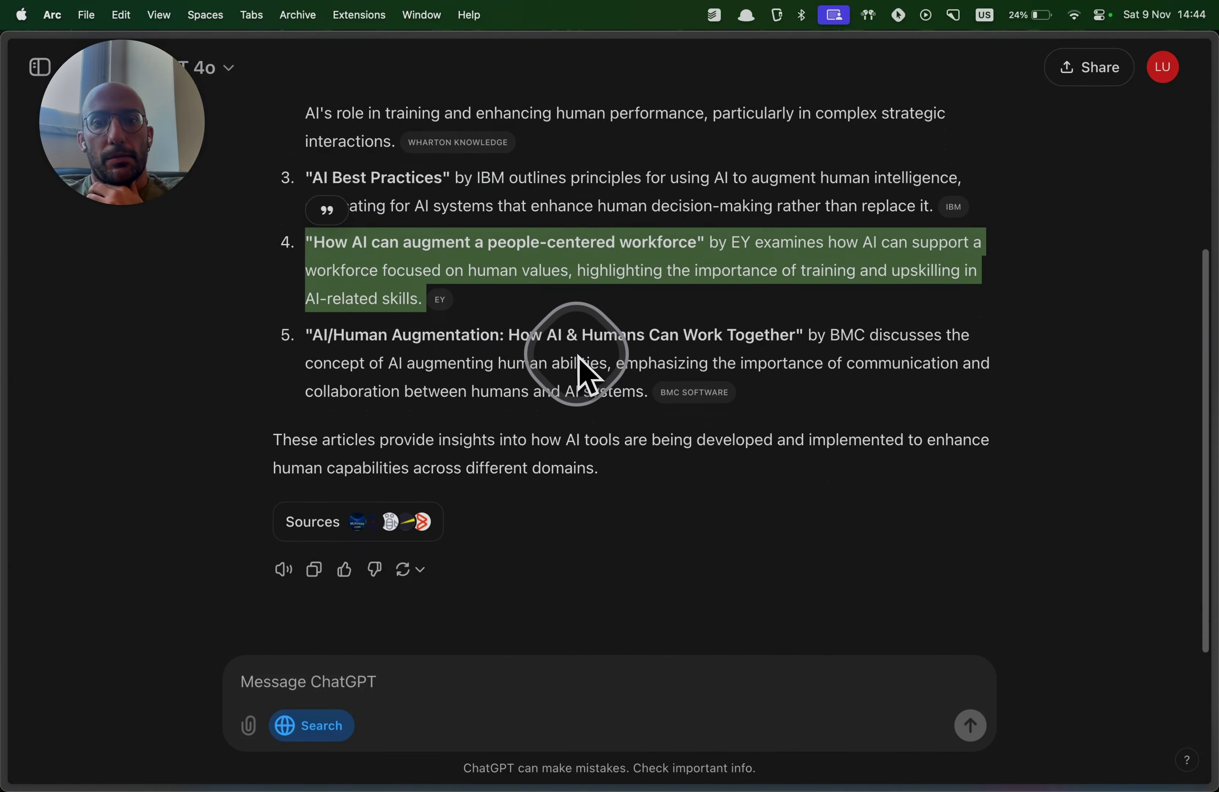
triple_click(519, 360)
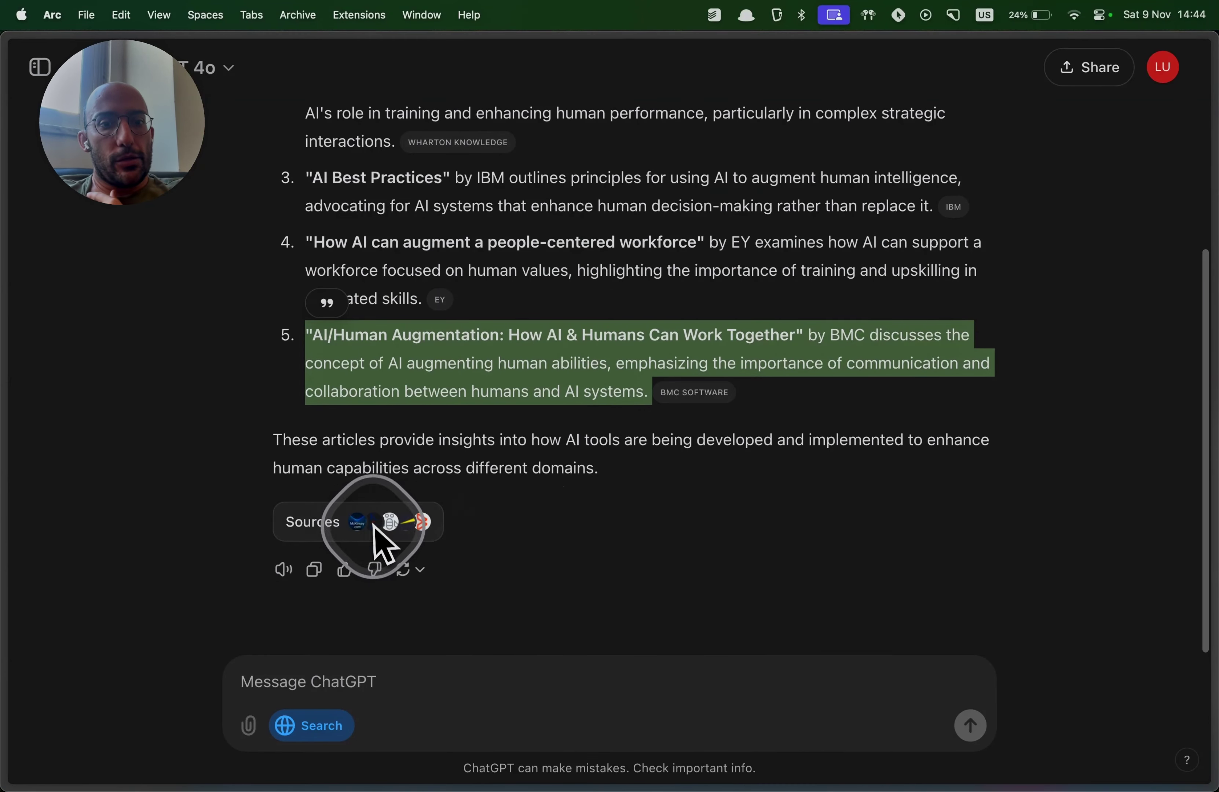
scroll(545, 501, "up", 8)
scroll(546, 493, "down", 3)
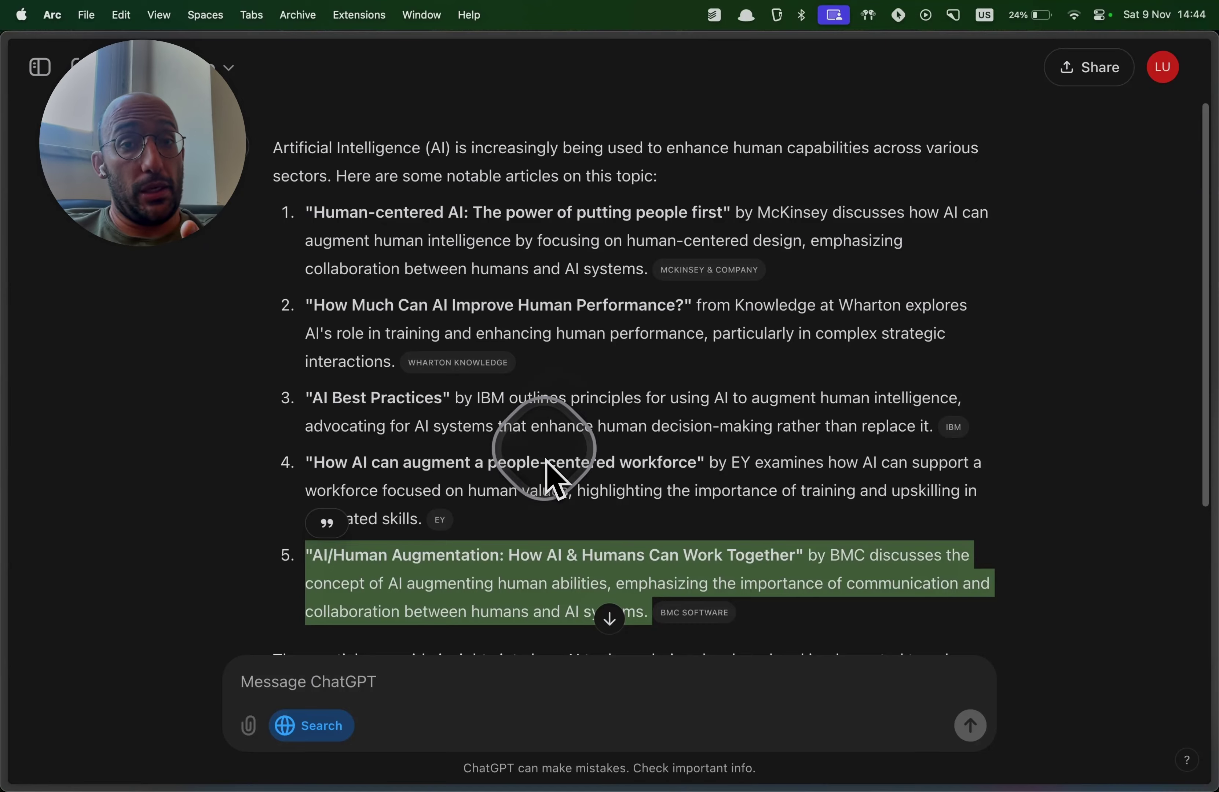
scroll(555, 449, "down", 3)
scroll(563, 436, "up", 3)
scroll(544, 449, "down", 1)
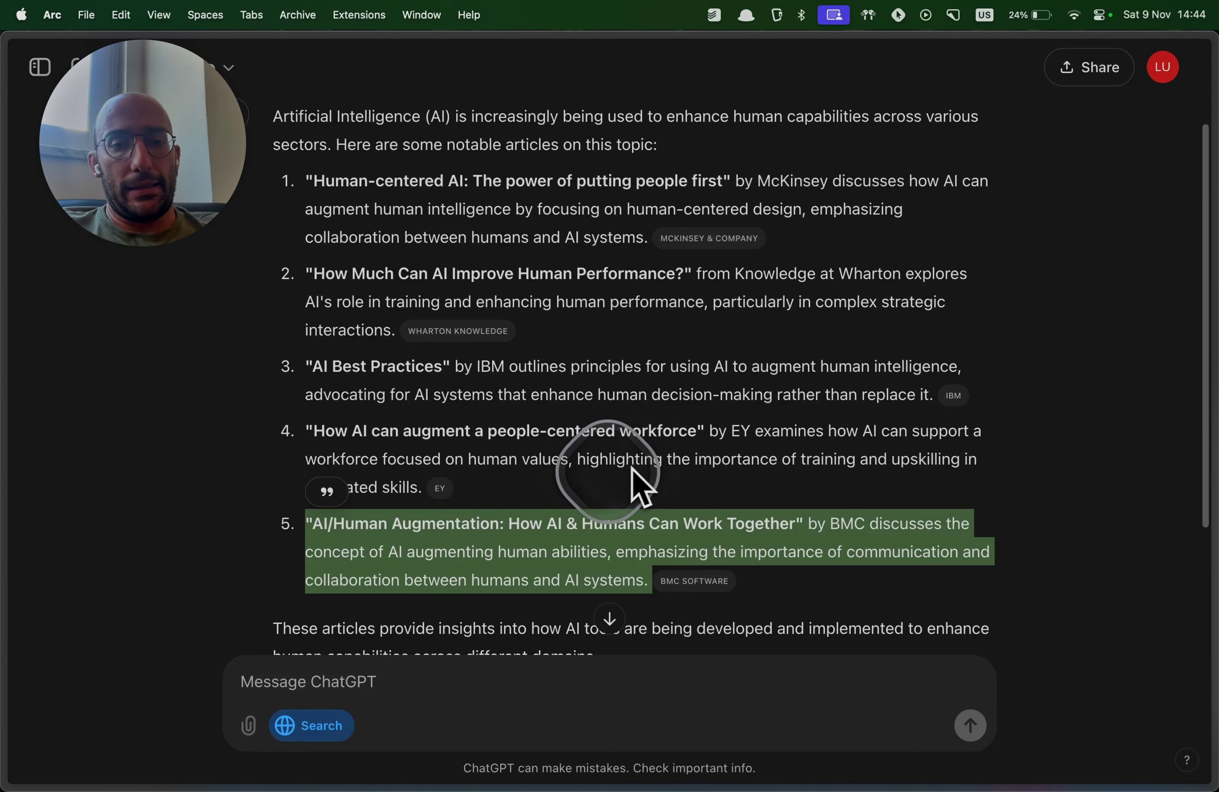
scroll(633, 411, "down", 4)
left_click(512, 696)
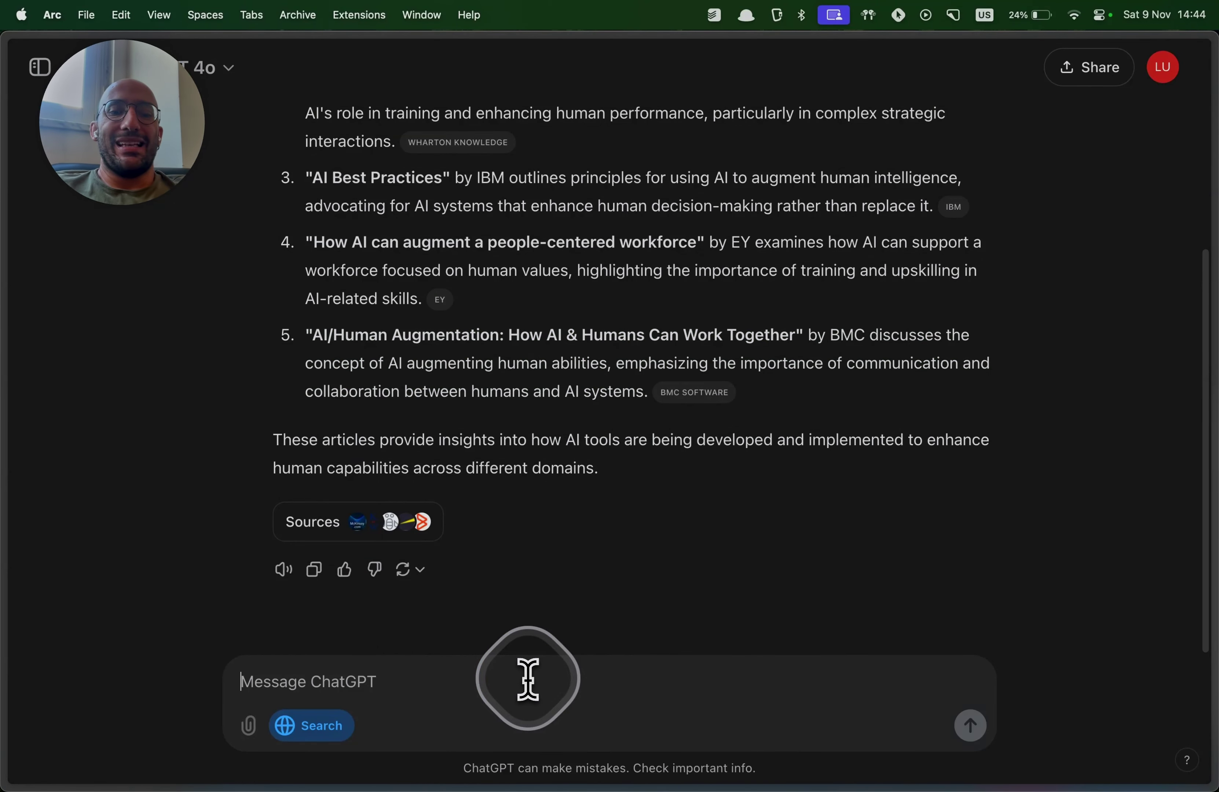
- Send the follow-up 'Search now the same topic but only in arxiv articles'
type("SEarch now")
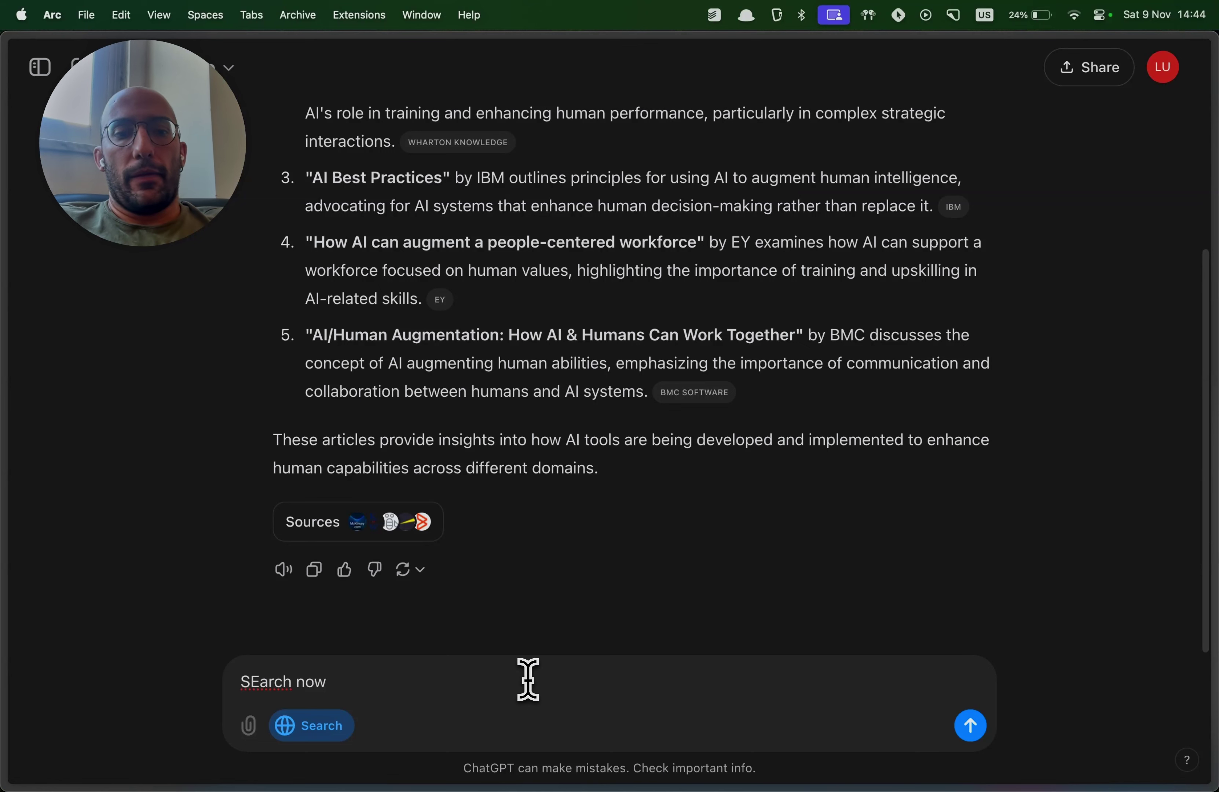
key("super+a")
type("Se")
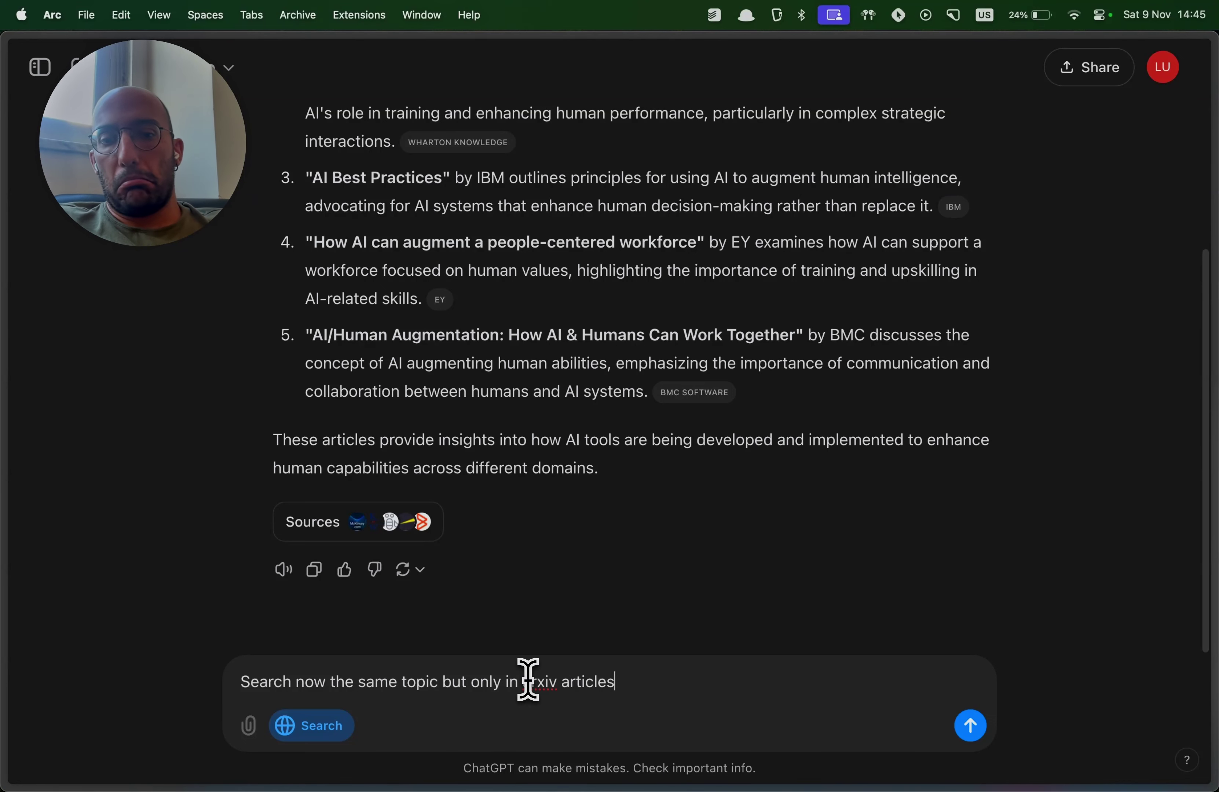
key("Return")
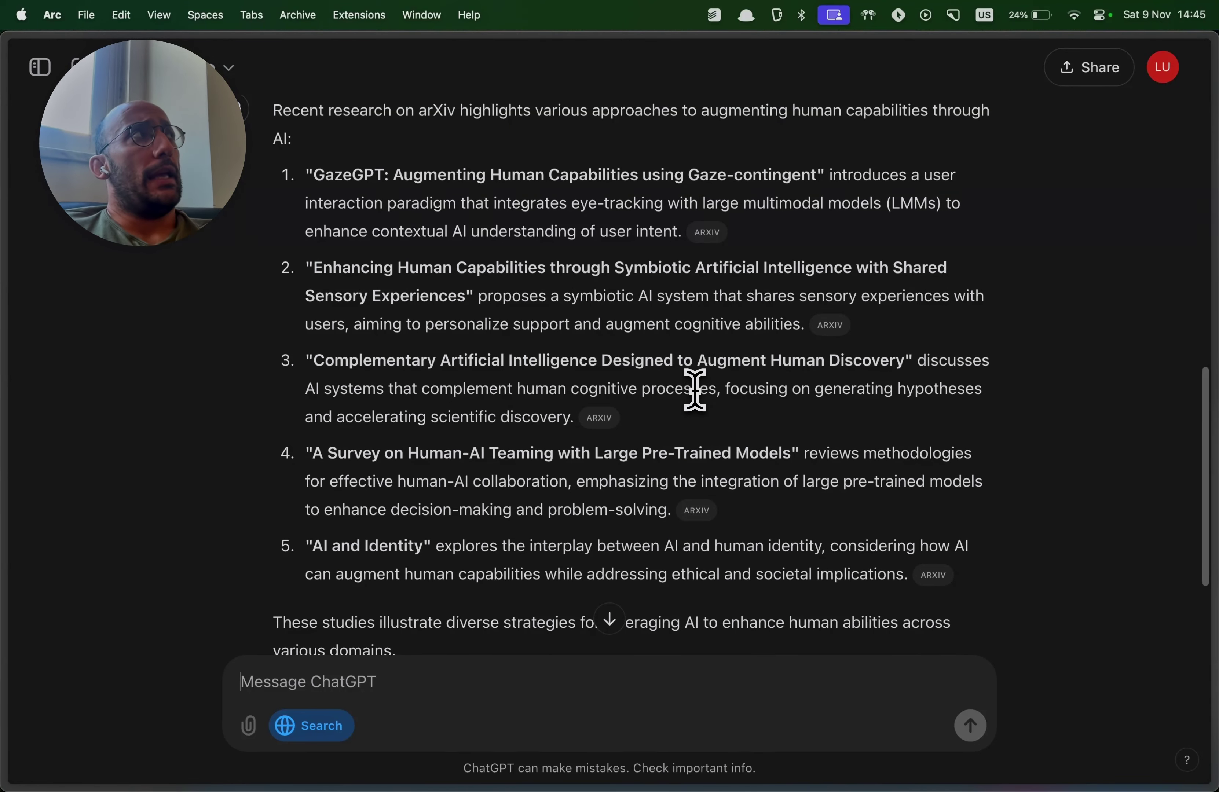
- Load Google in a new tab and zoom the page to 110%
key("super+t")
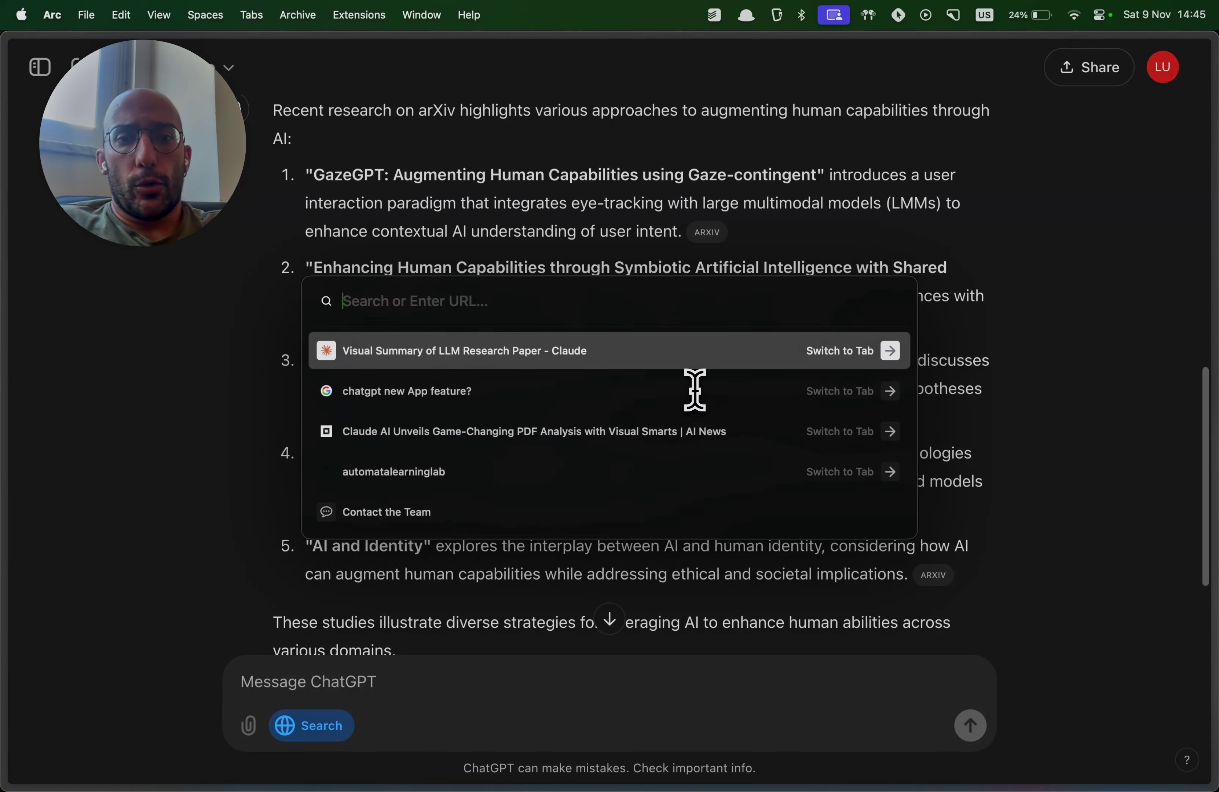
type("google.com")
key("Return")
left_click(630, 360)
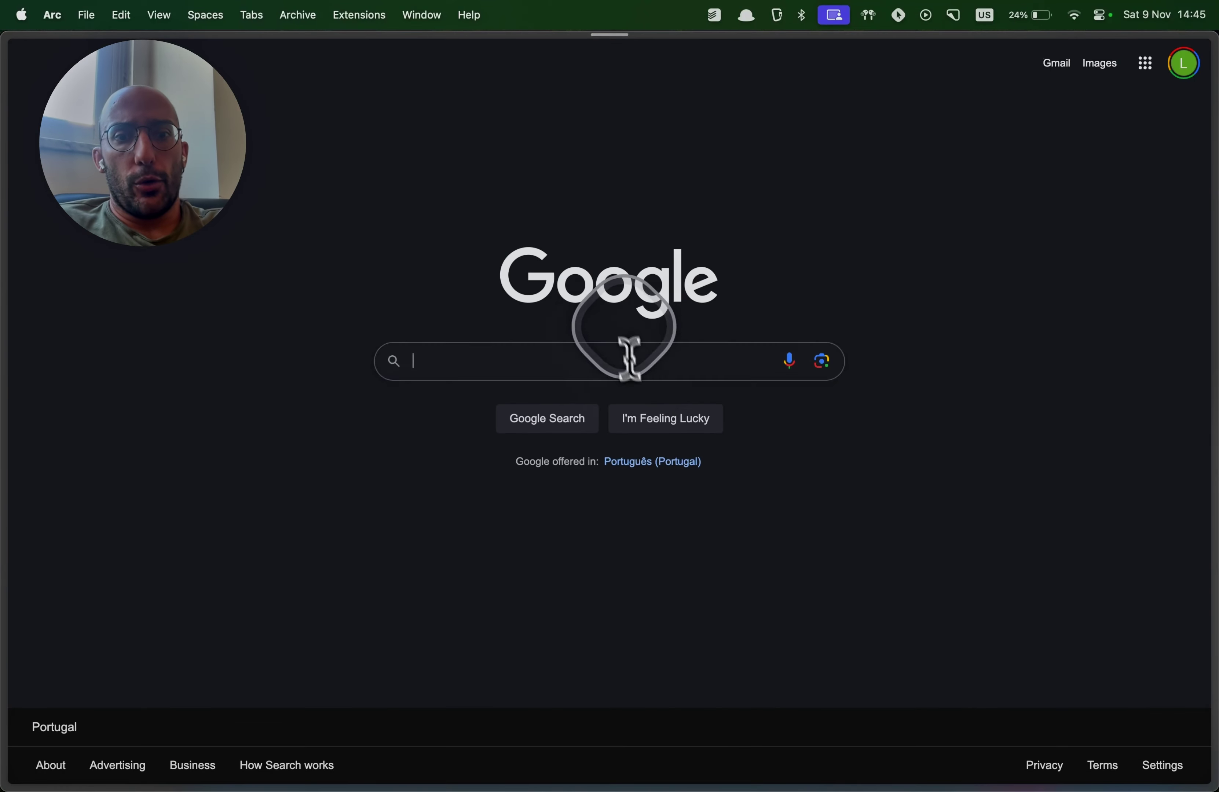
left_click(591, 355)
key("super+equal")
- Search Google for site:arxiv.org "Human Augmentation"
left_click(979, 228)
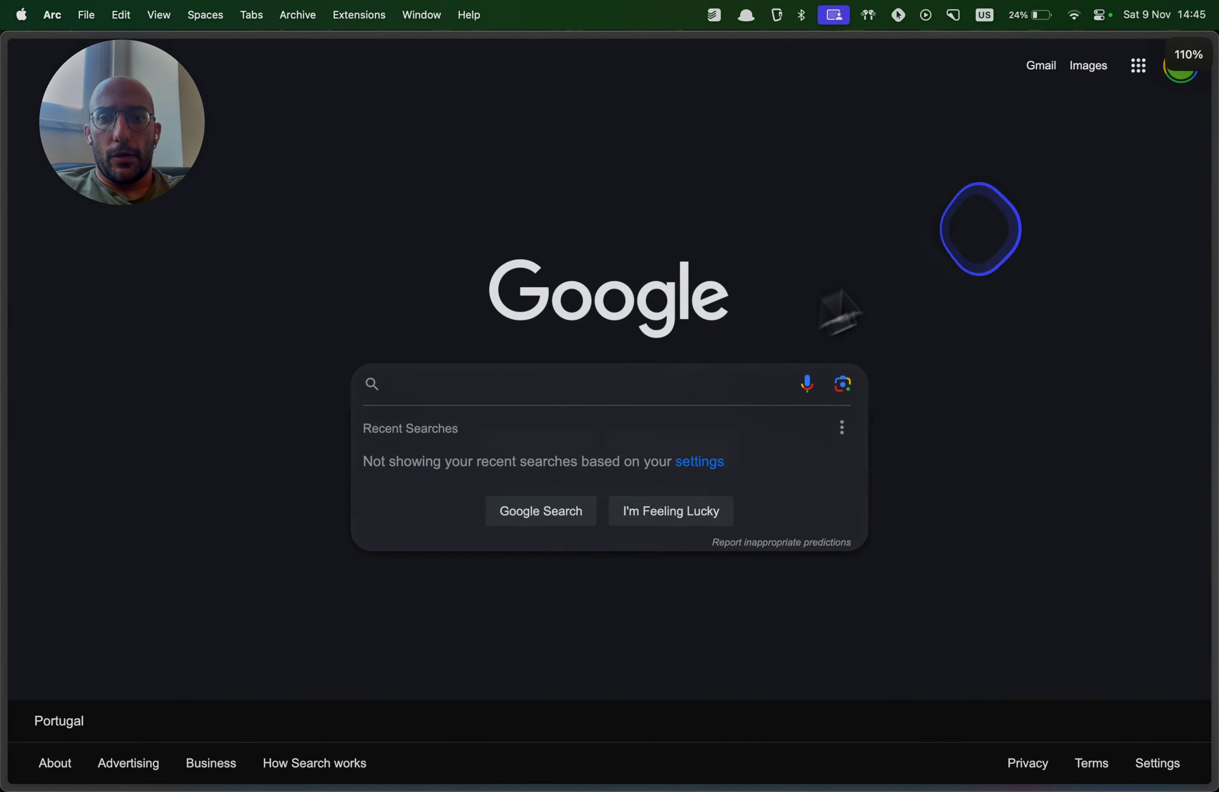
left_click(662, 390)
type("site:")
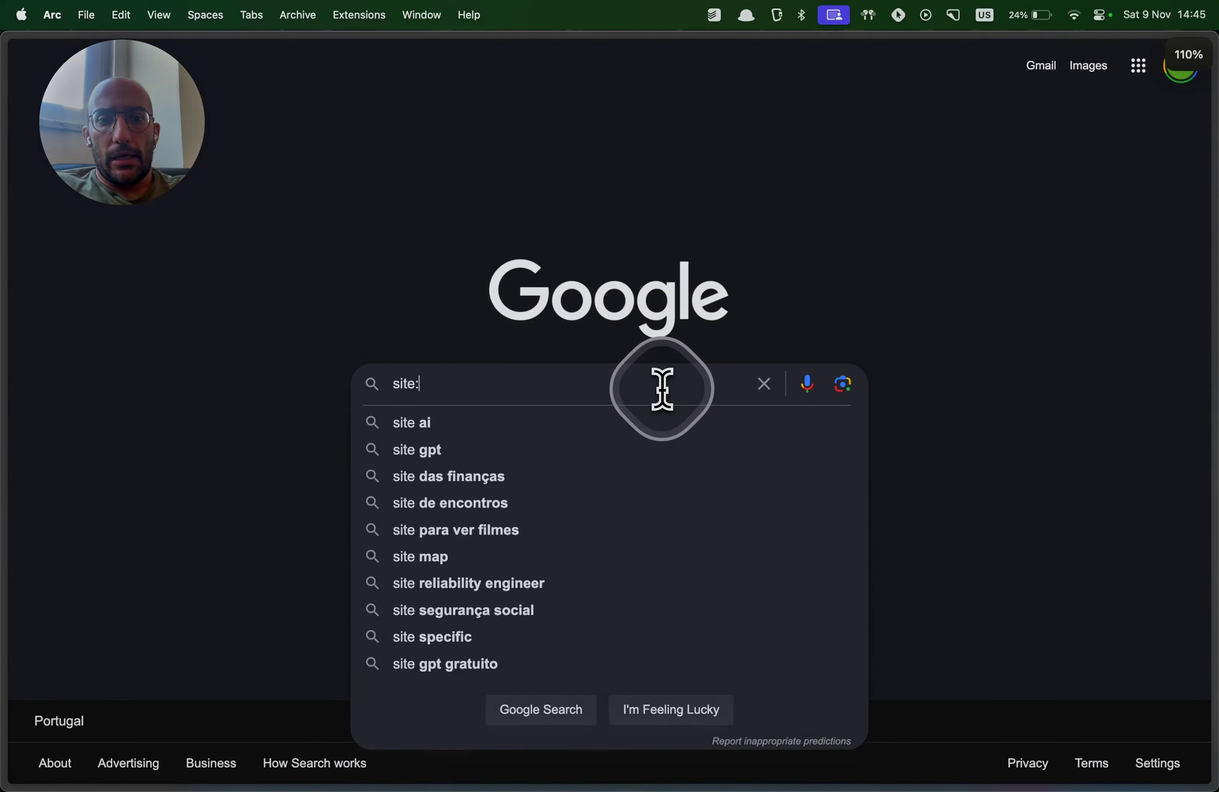
type("arxiv.org \"Human Augmentation")
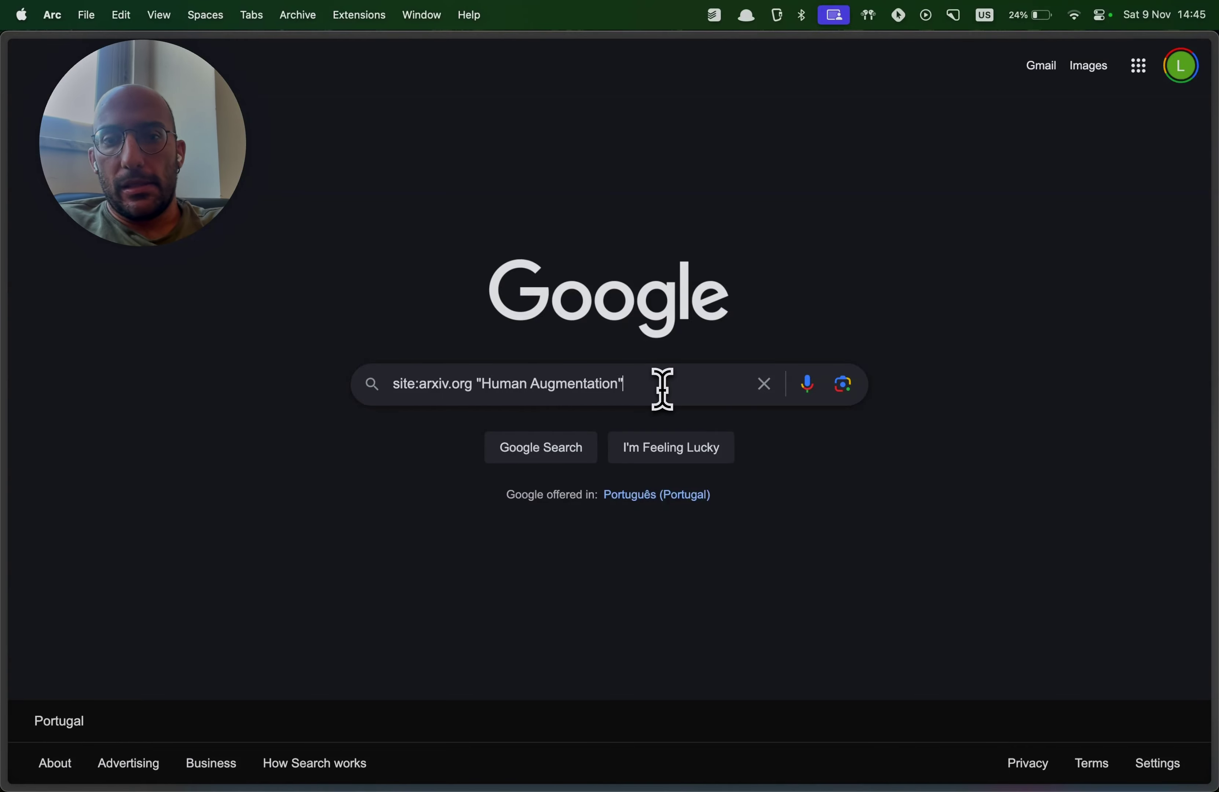
key("Return")
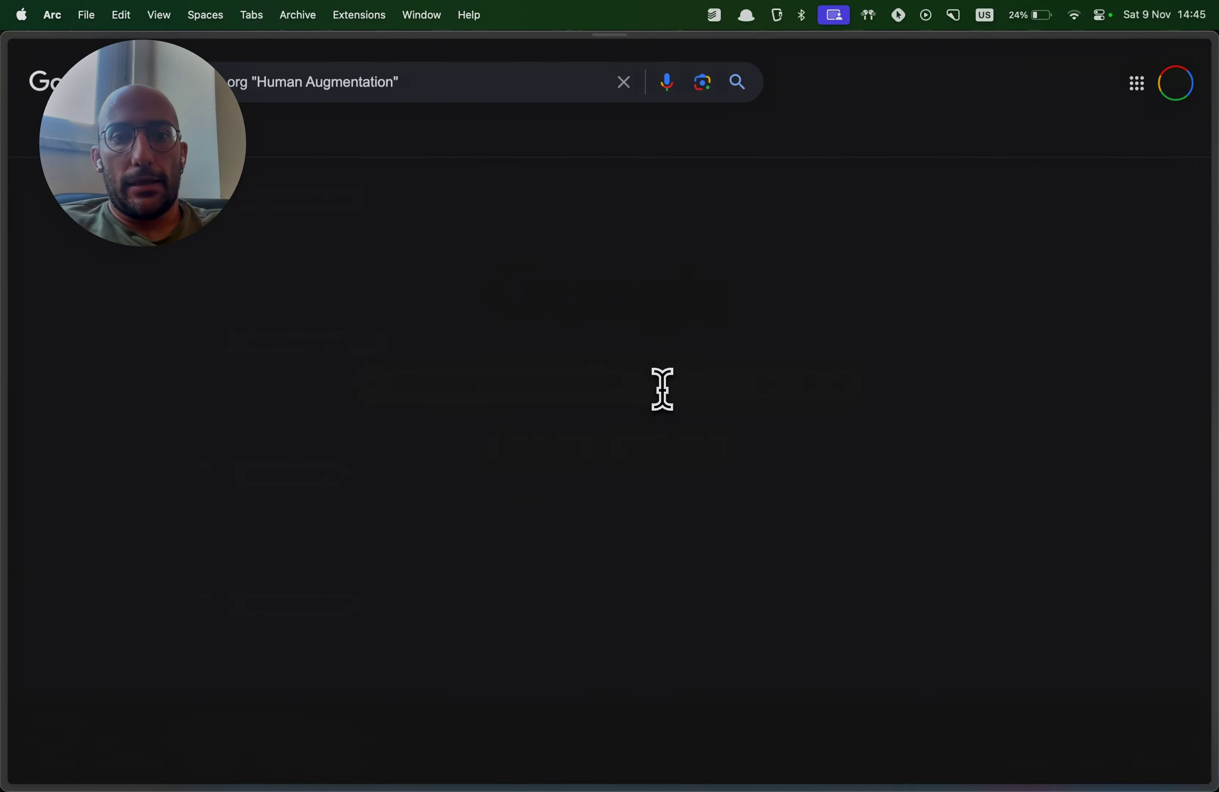
- Scroll the arXiv results, check the quoted phrase, and switch back to ChatGPT
scroll(218, 242, "down", 10)
scroll(218, 243, "down", 10)
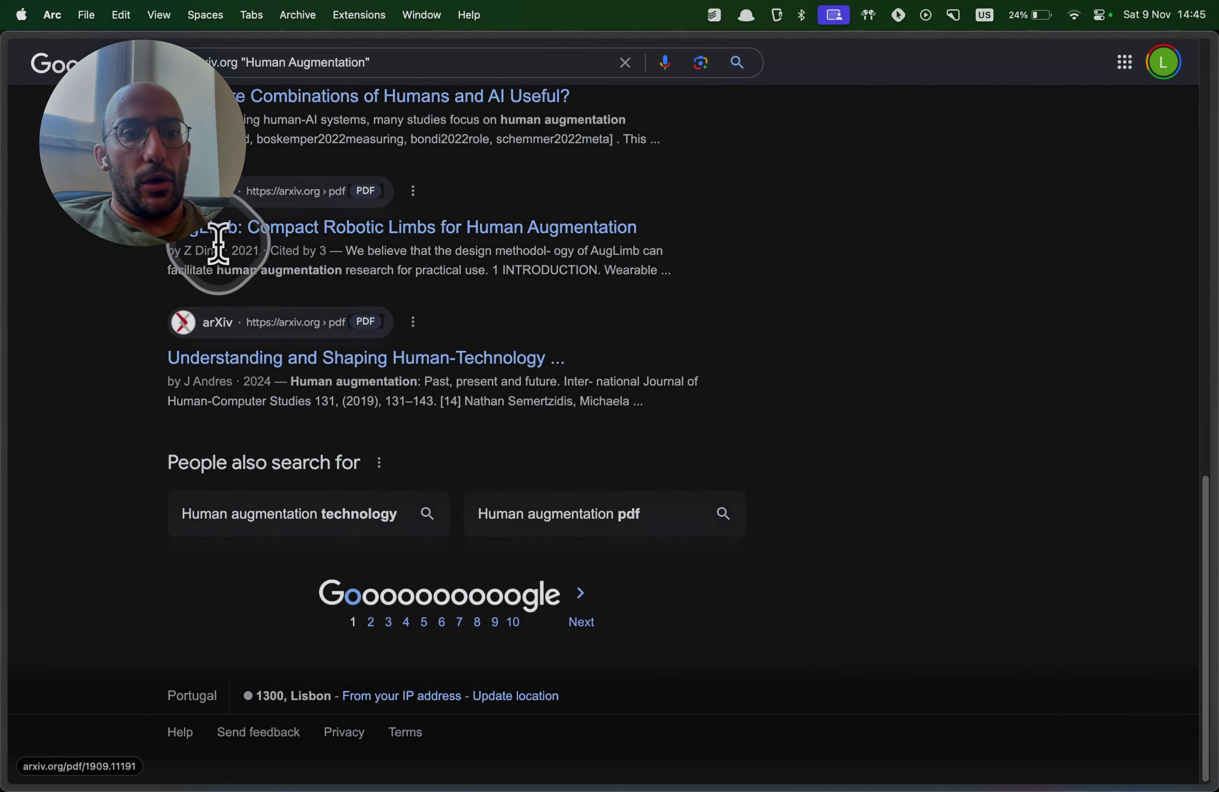
scroll(217, 245, "up", 20)
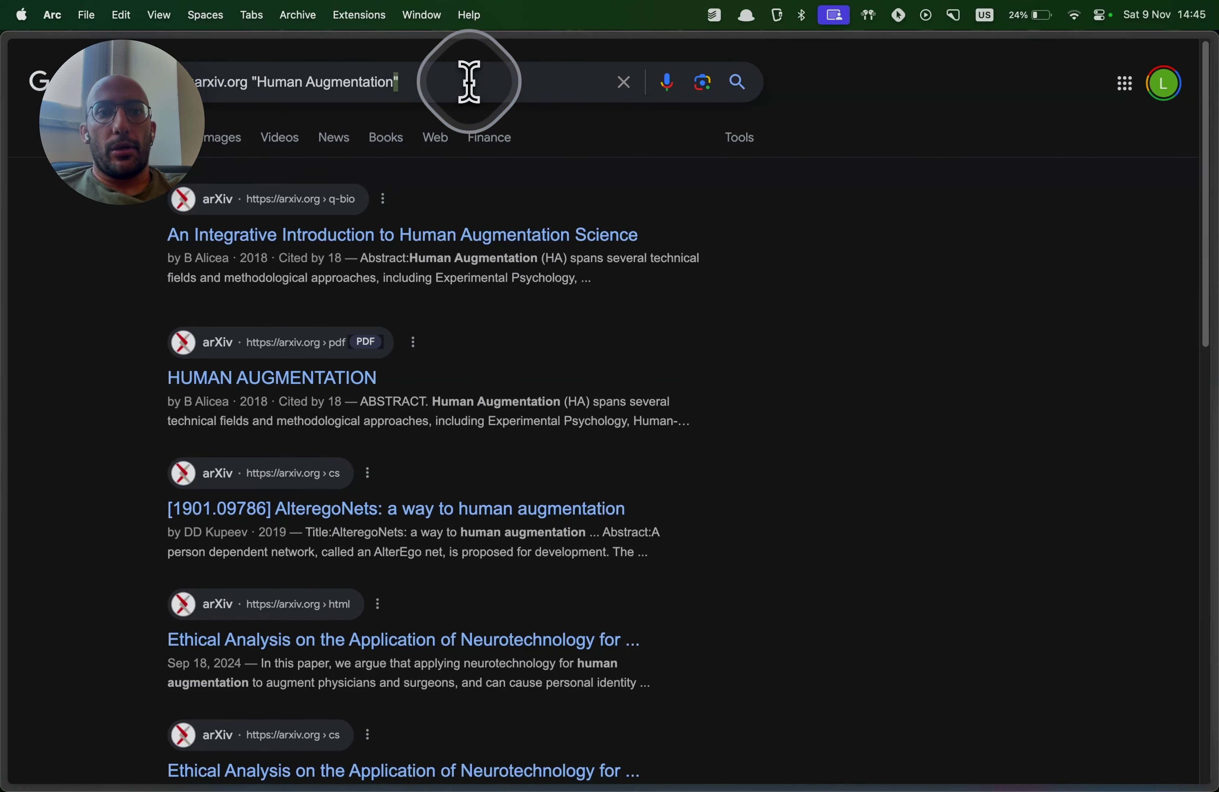
key("shift+alt+Left")
key("shift+alt+Left")
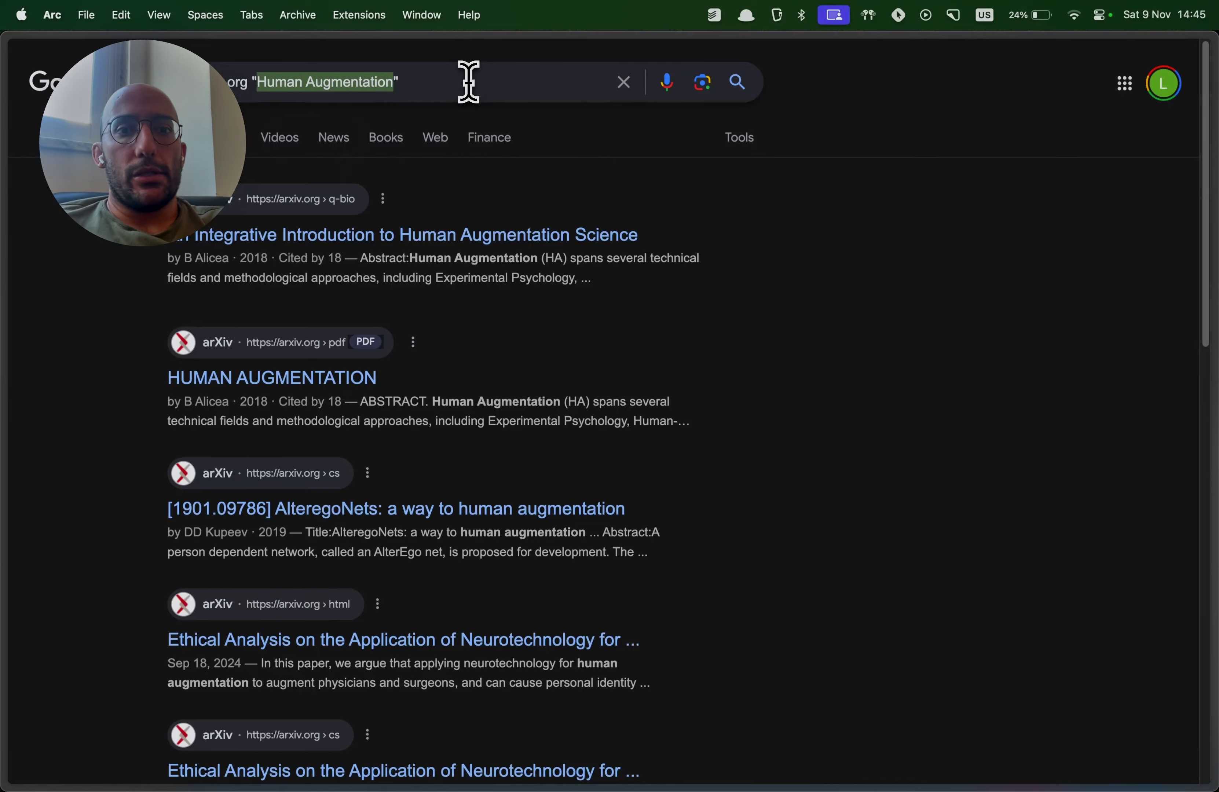
left_click(758, 242)
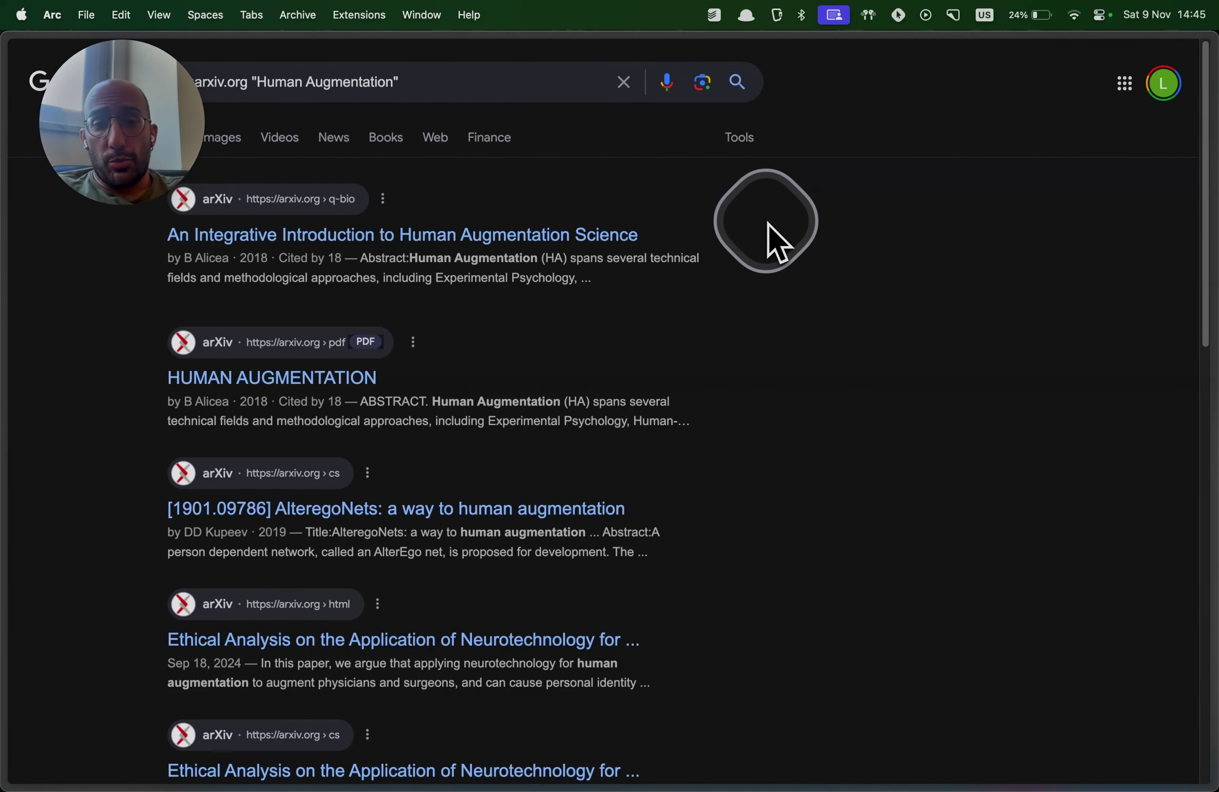
key("ctrl+Tab")
scroll(650, 507, "up", 5)
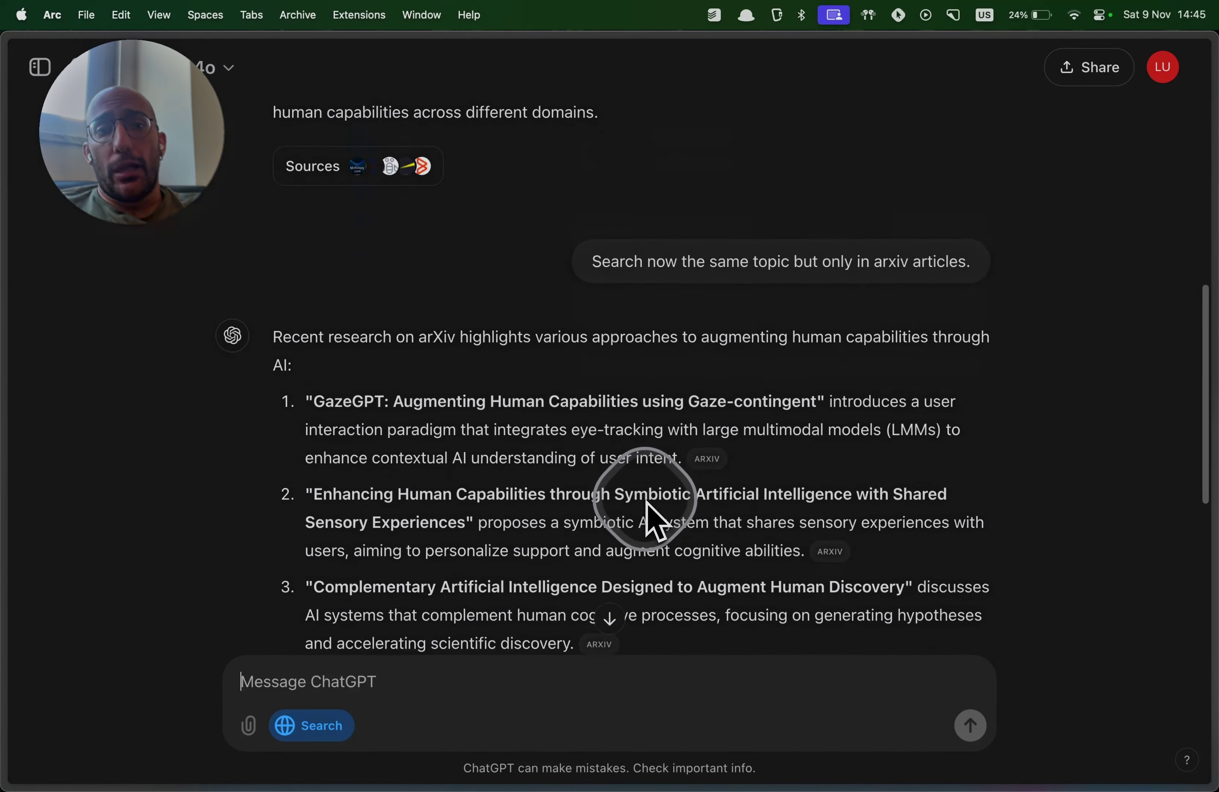
- Review the five arXiv papers, from GazeGPT to 'AI and Identity', and the closing summary
scroll(650, 509, "down", 8)
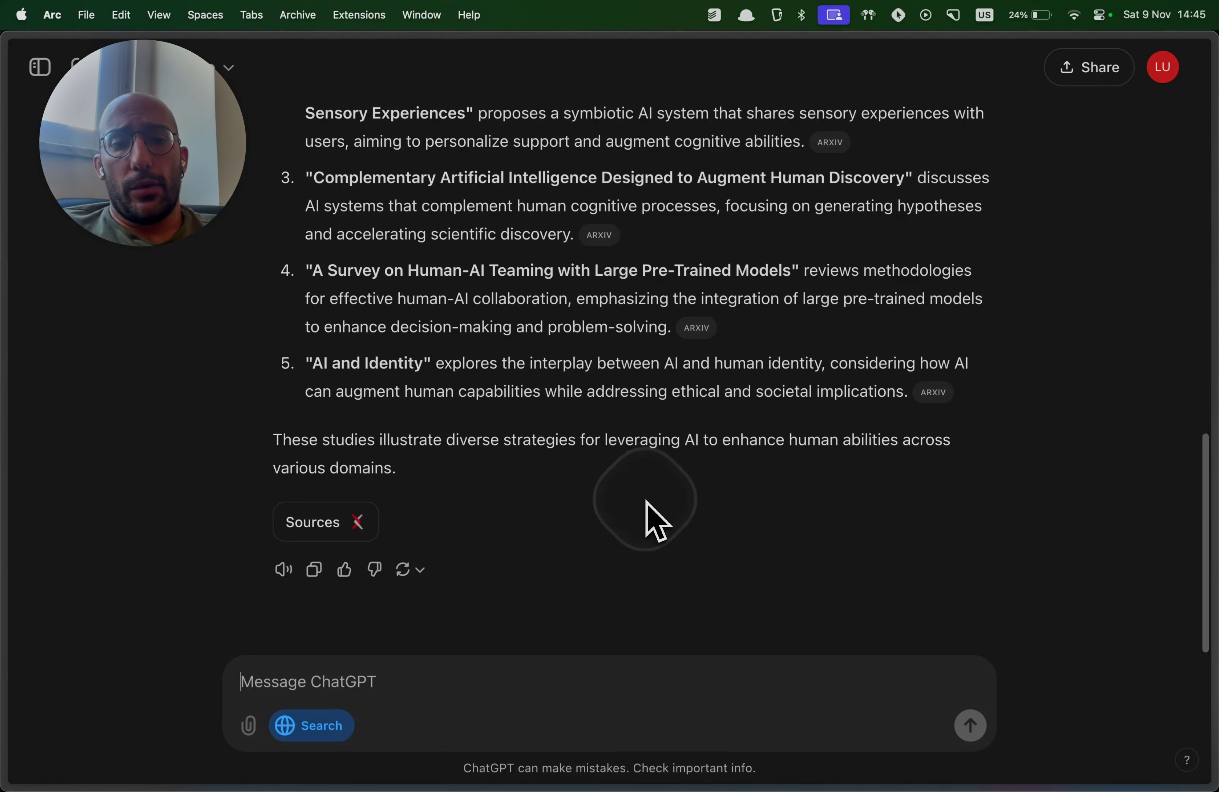
left_click(449, 681)
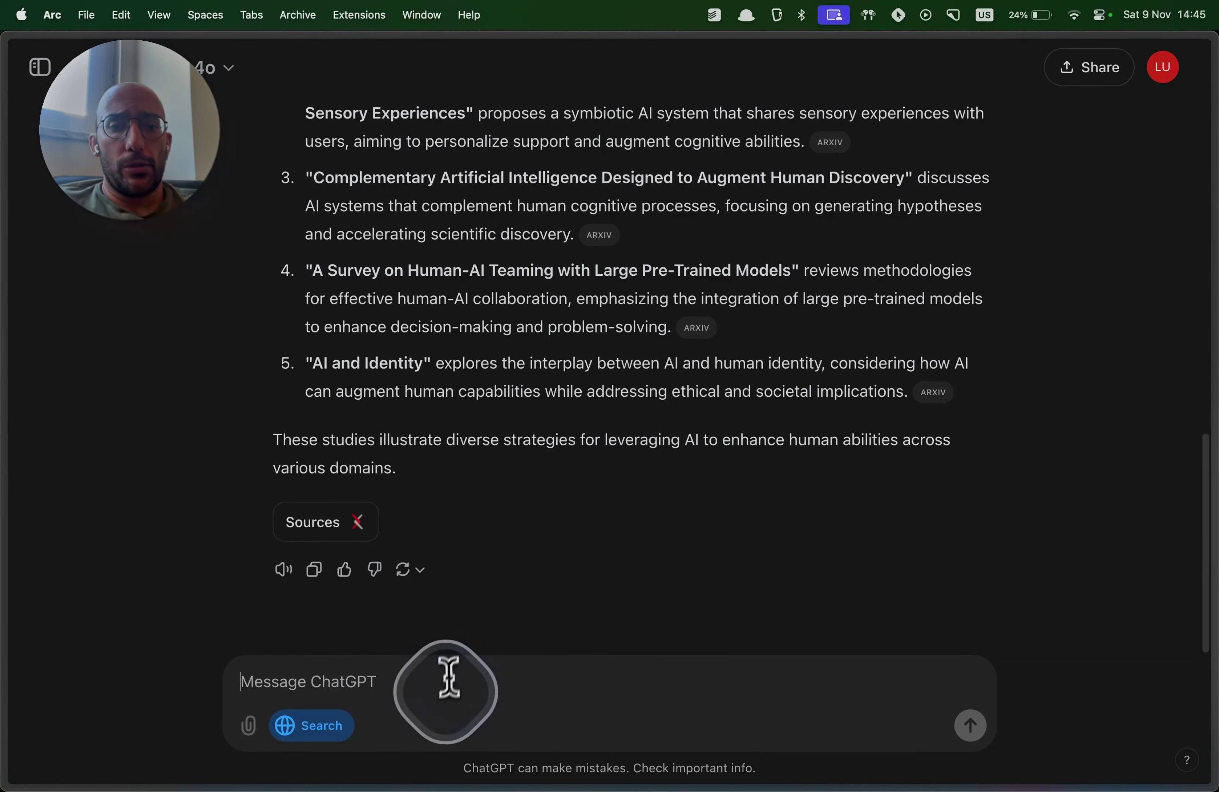
scroll(478, 592, "up", 5)
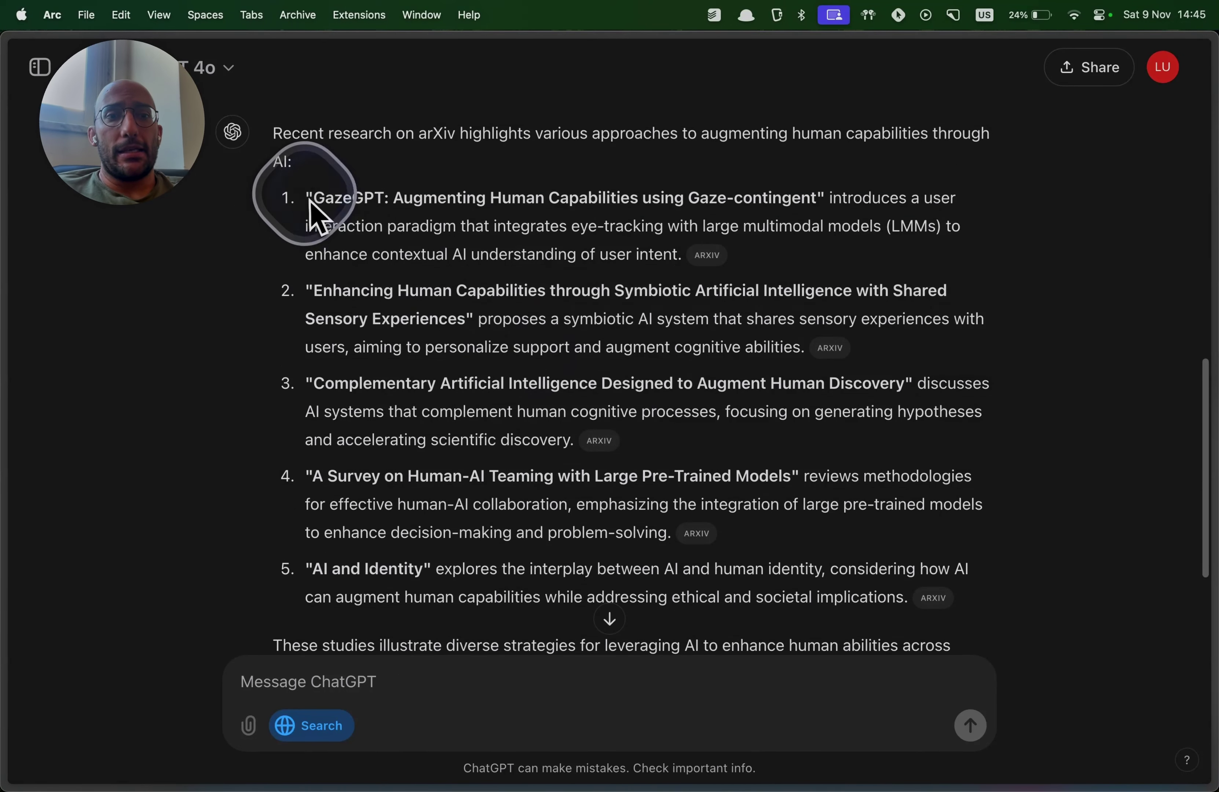
left_click_drag(306, 197, 928, 600)
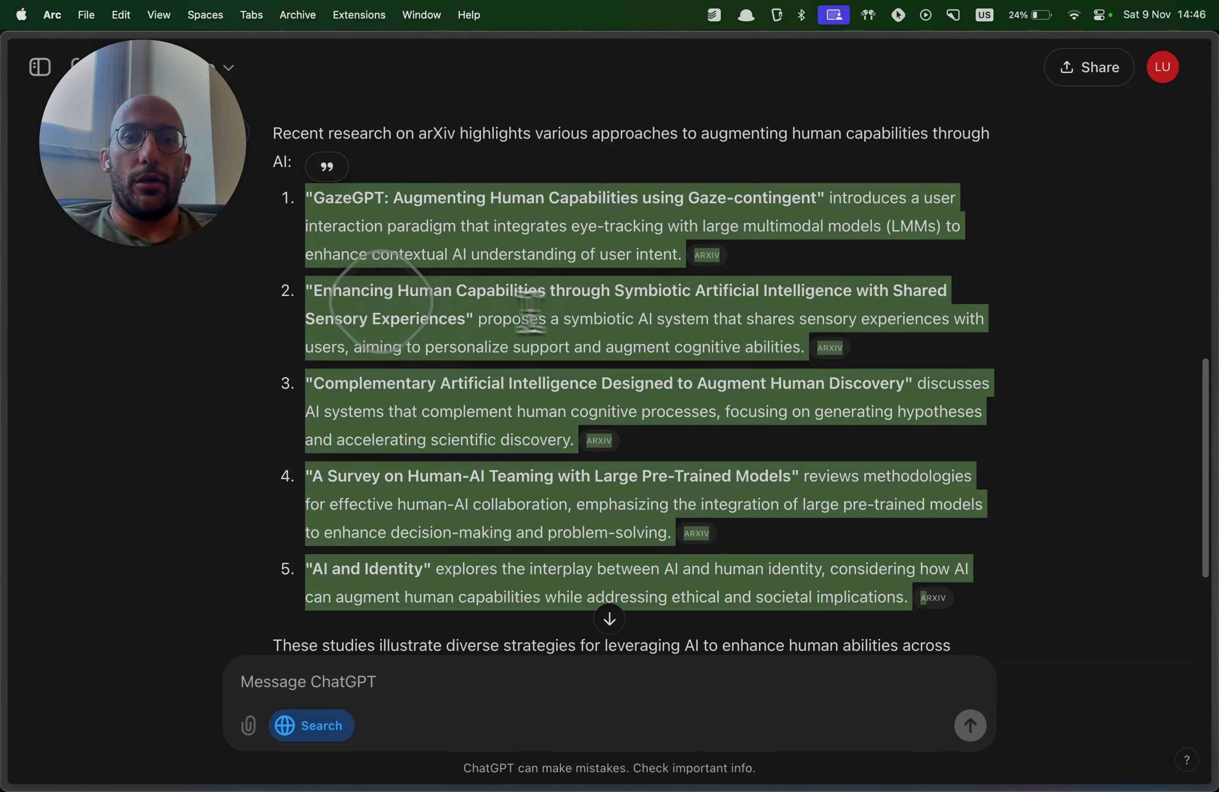
scroll(498, 339, "down", 3)
left_click(529, 360)
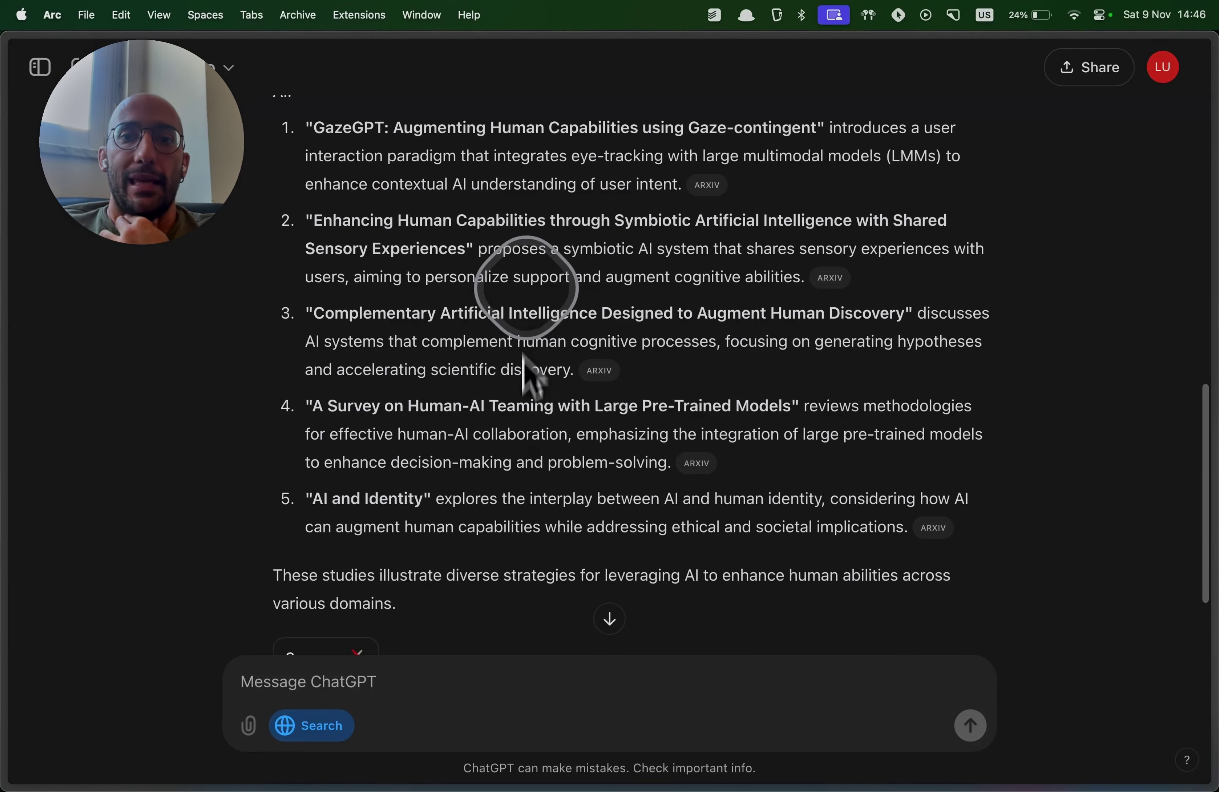
scroll(537, 360, "down", 3)
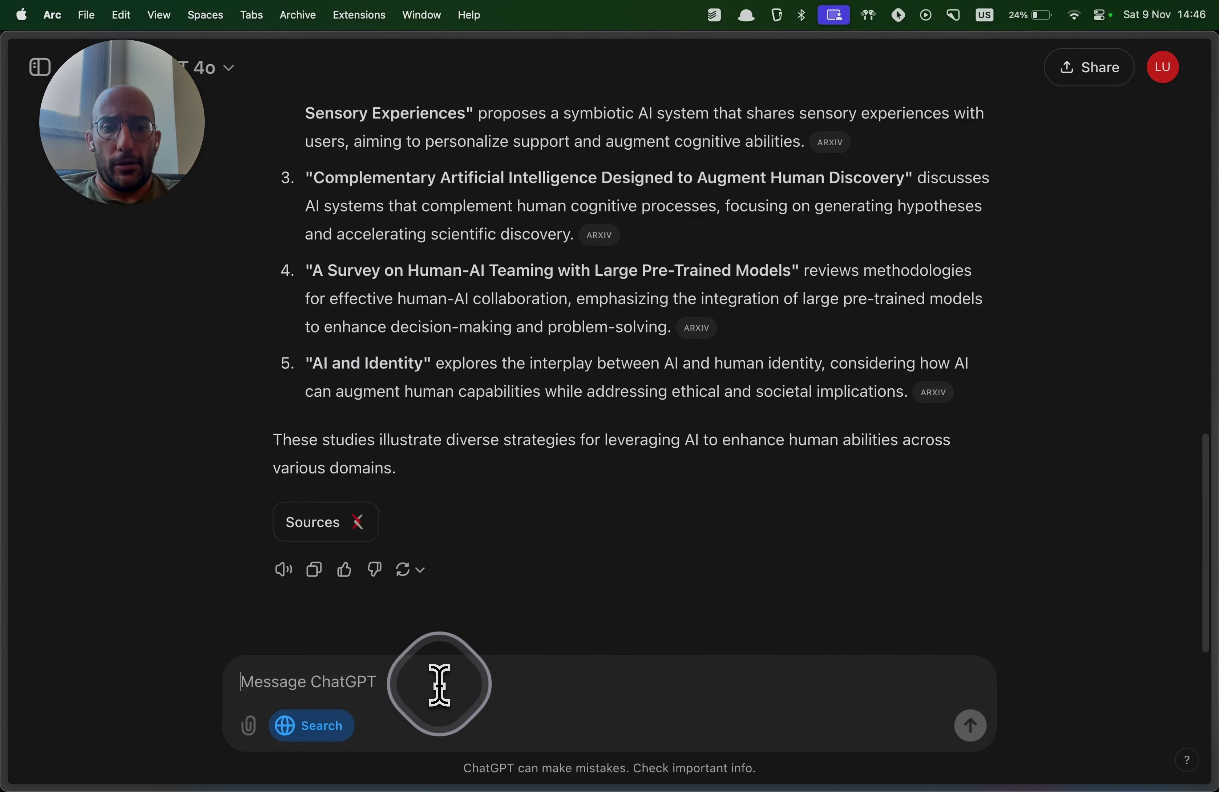
- With web search off, ask for the transformer paper's main attention equations in LaTeX
left_click(346, 724)
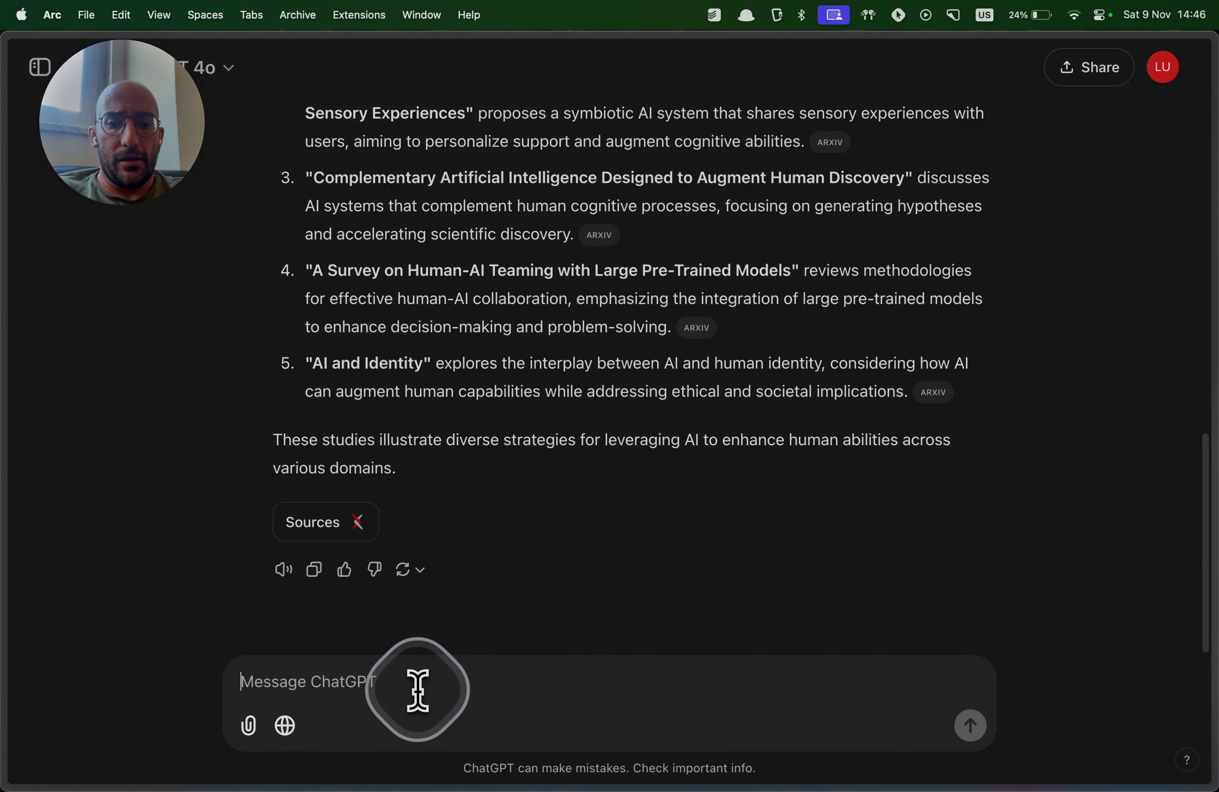
type("Create the main equations for the attention paper about transformers and render them as latex")
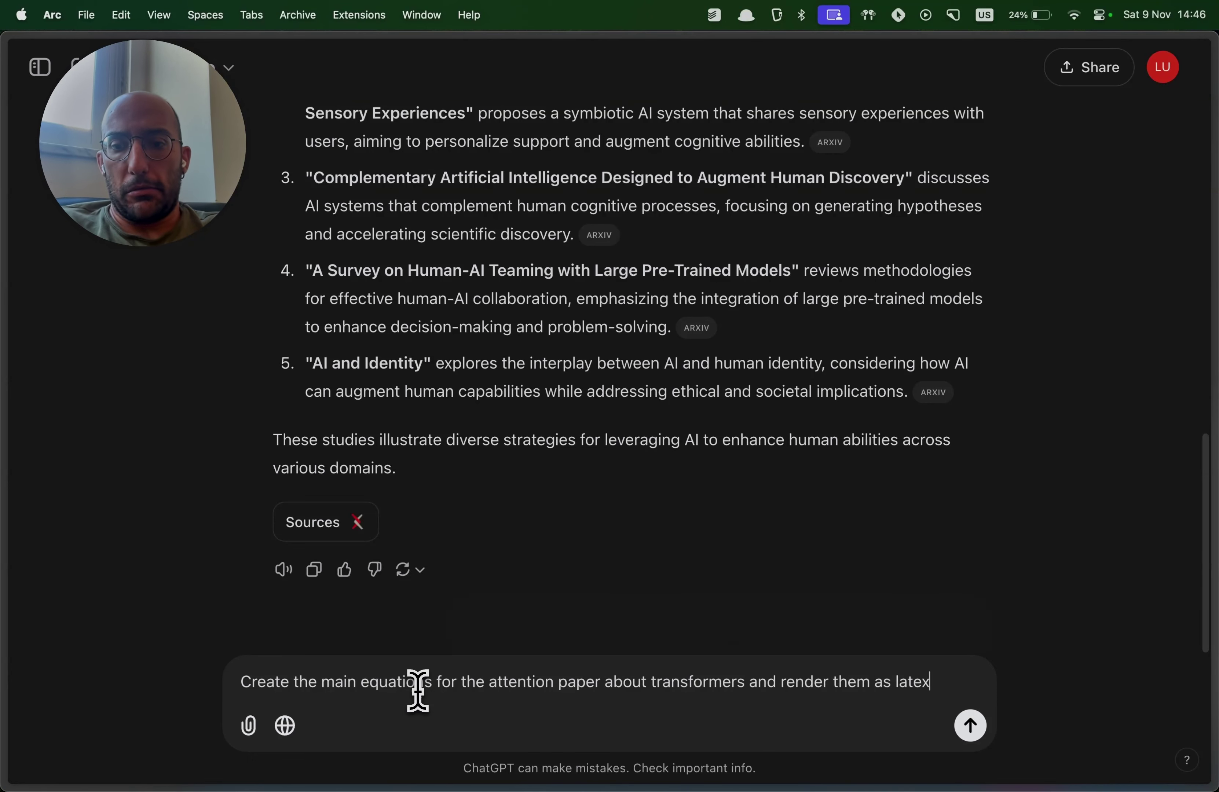
key("Return")
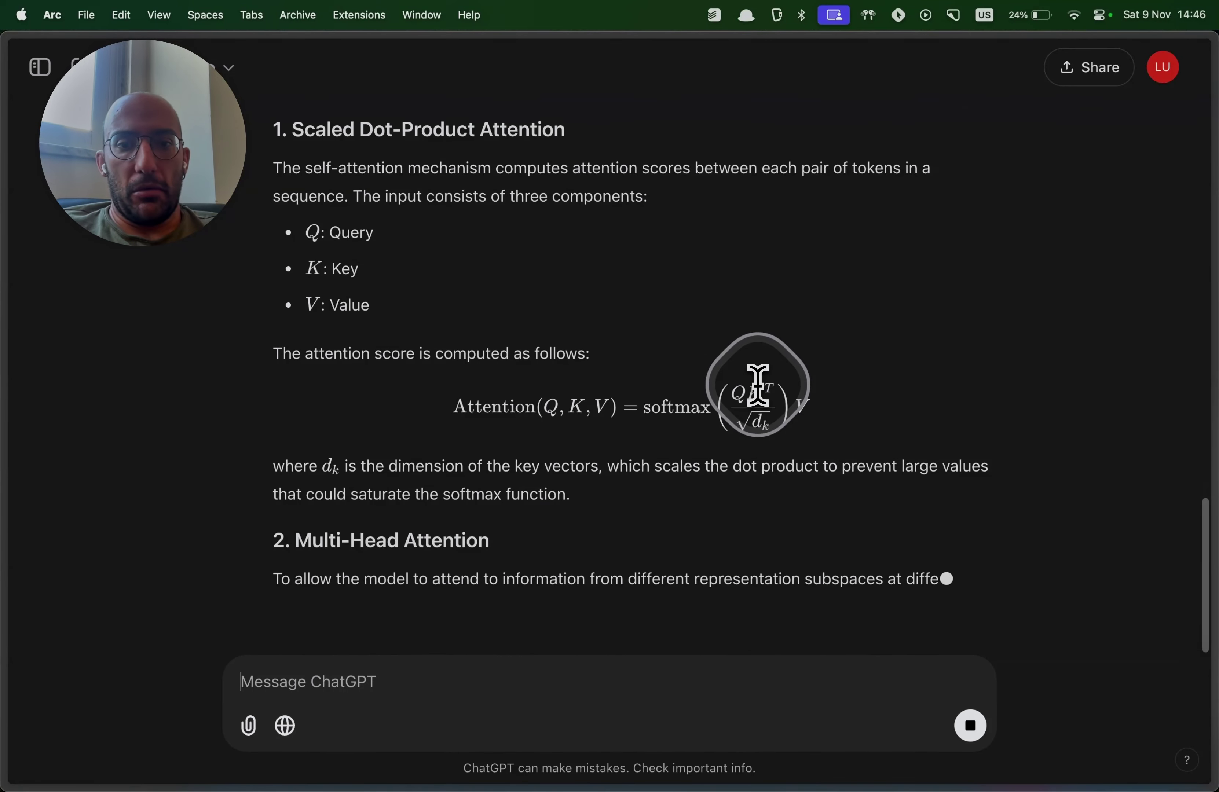
- Review the rendered scaled dot-product attention and positional encoding formulas
left_click_drag(620, 419, 748, 395)
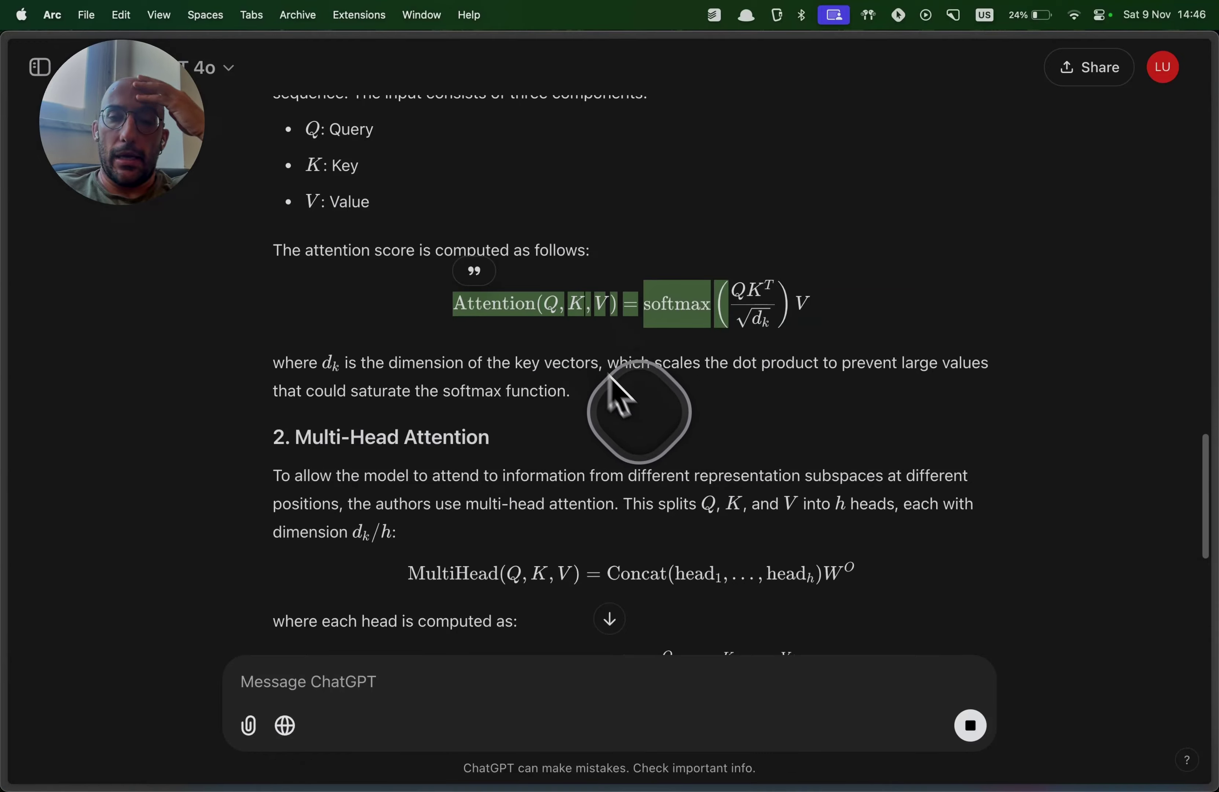
scroll(666, 380, "up", 2)
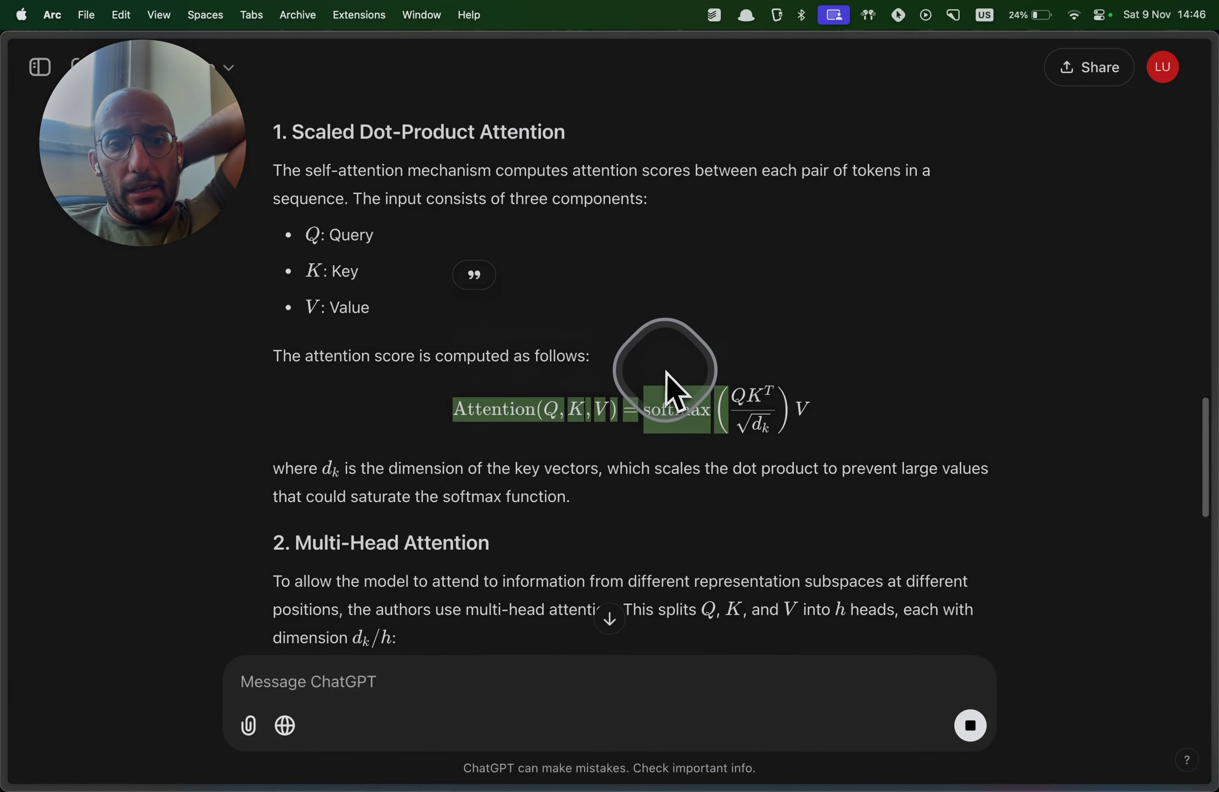
scroll(666, 381, "down", 20)
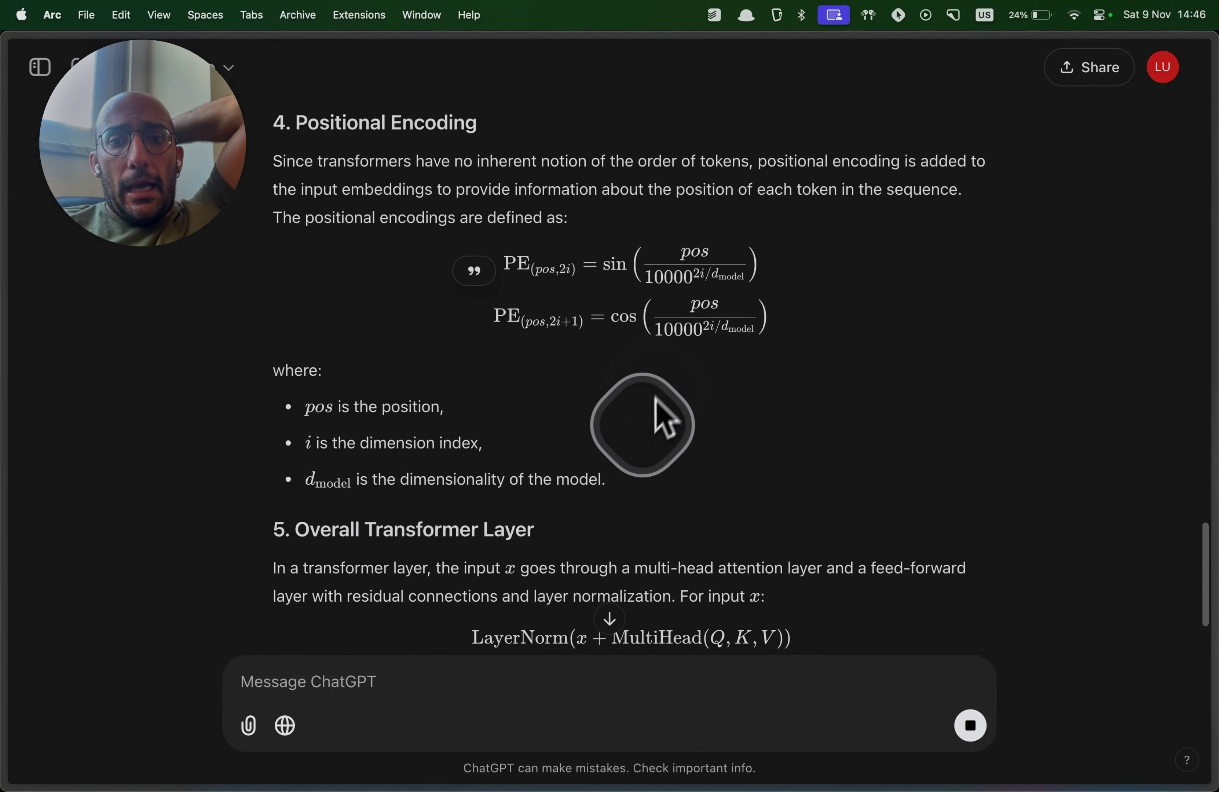
scroll(653, 414, "up", 15)
scroll(646, 433, "up", 10)
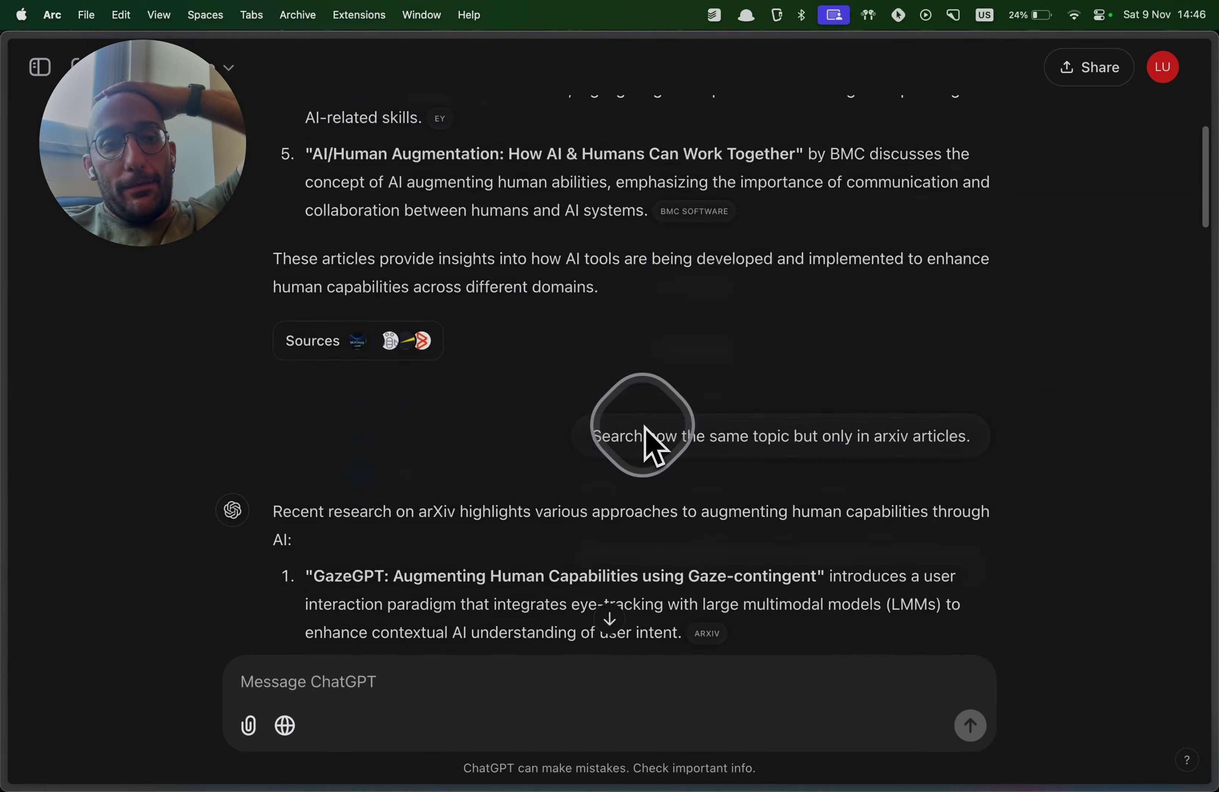
left_click(234, 67)
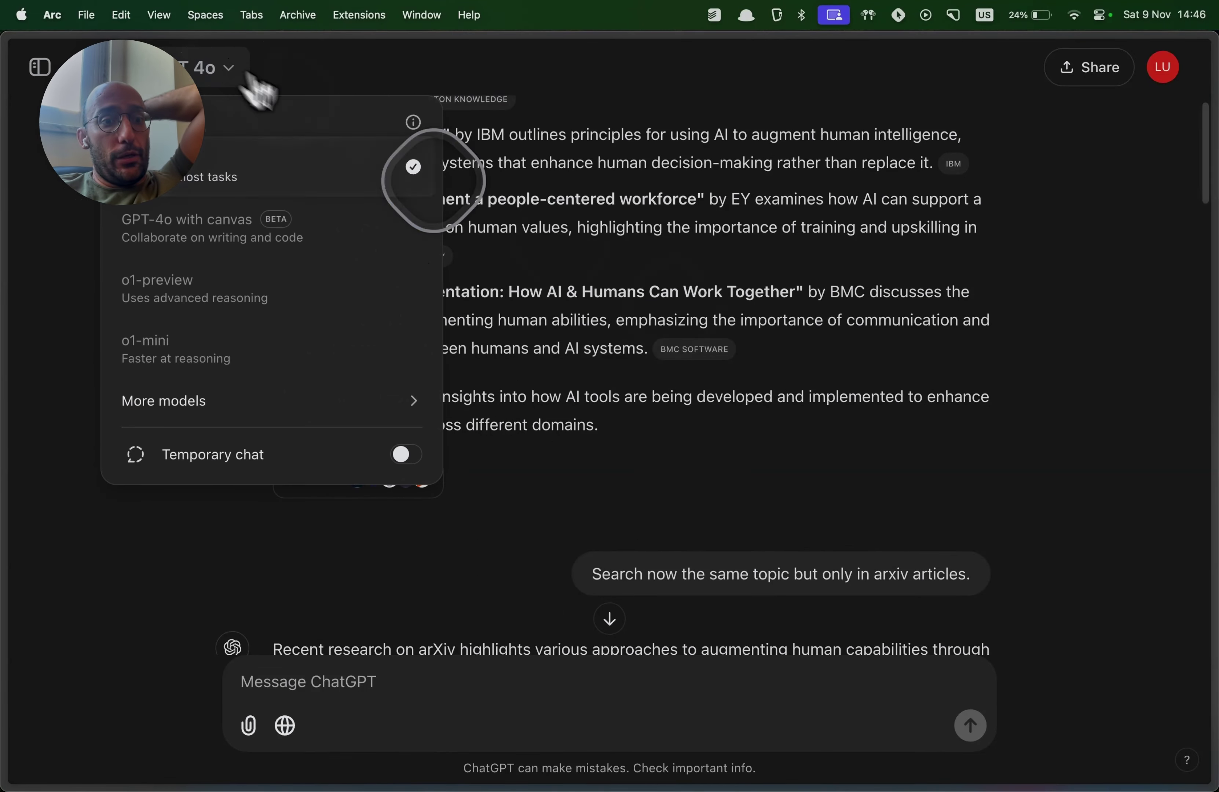
left_click(673, 311)
left_click(36, 72)
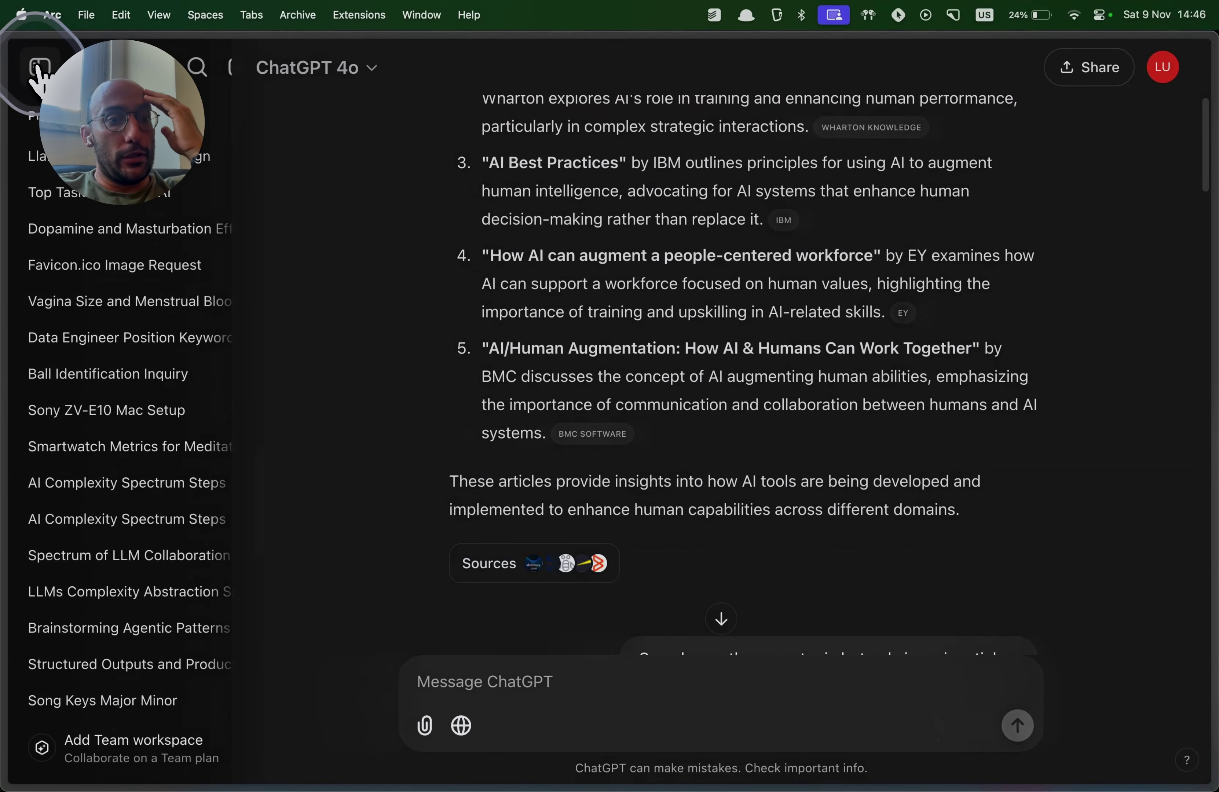
scroll(144, 329, "up", 15)
scroll(149, 330, "up", 3)
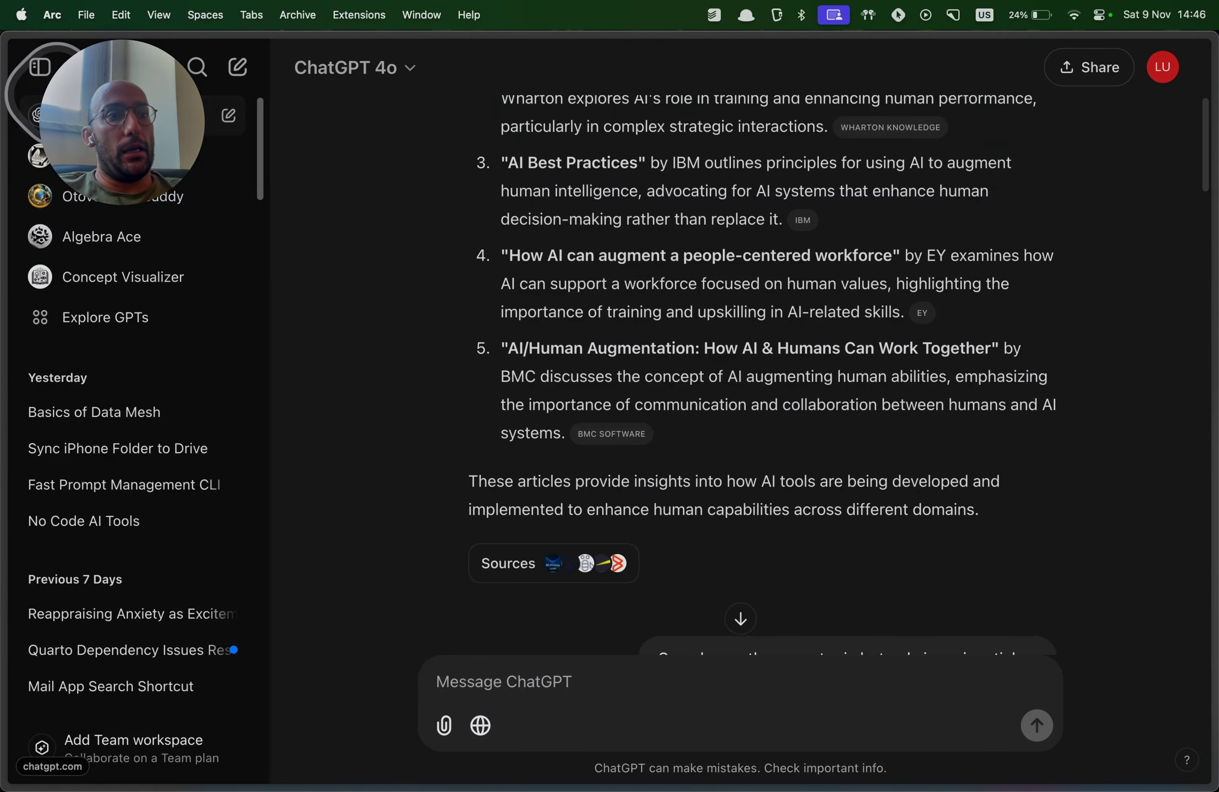
left_click(39, 67)
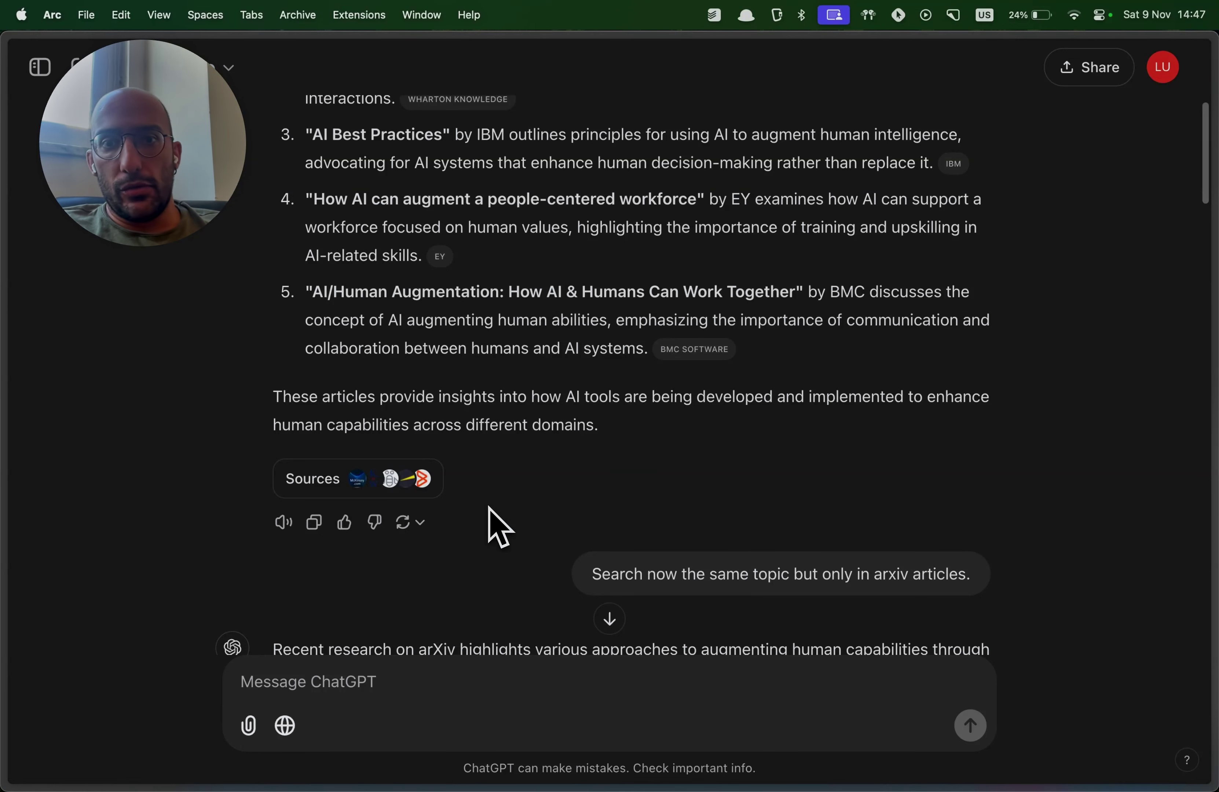
left_click(230, 69)
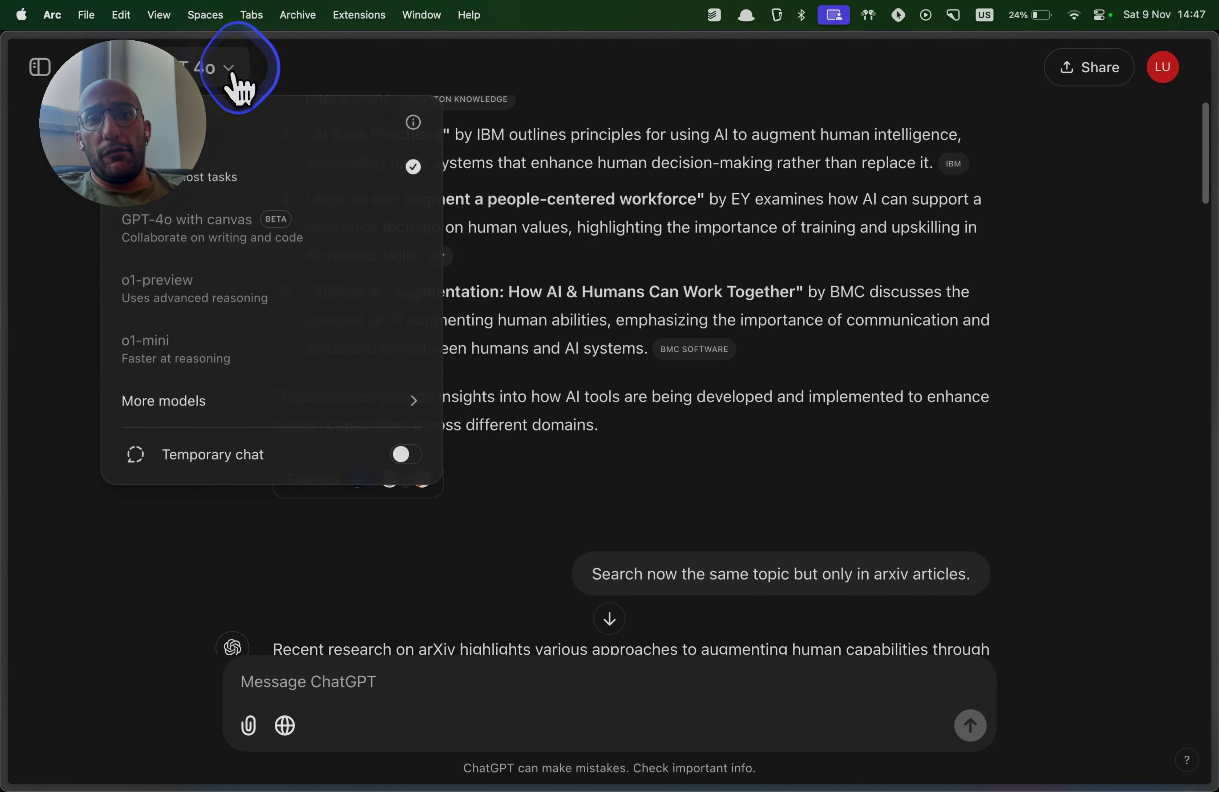
left_click(576, 288)
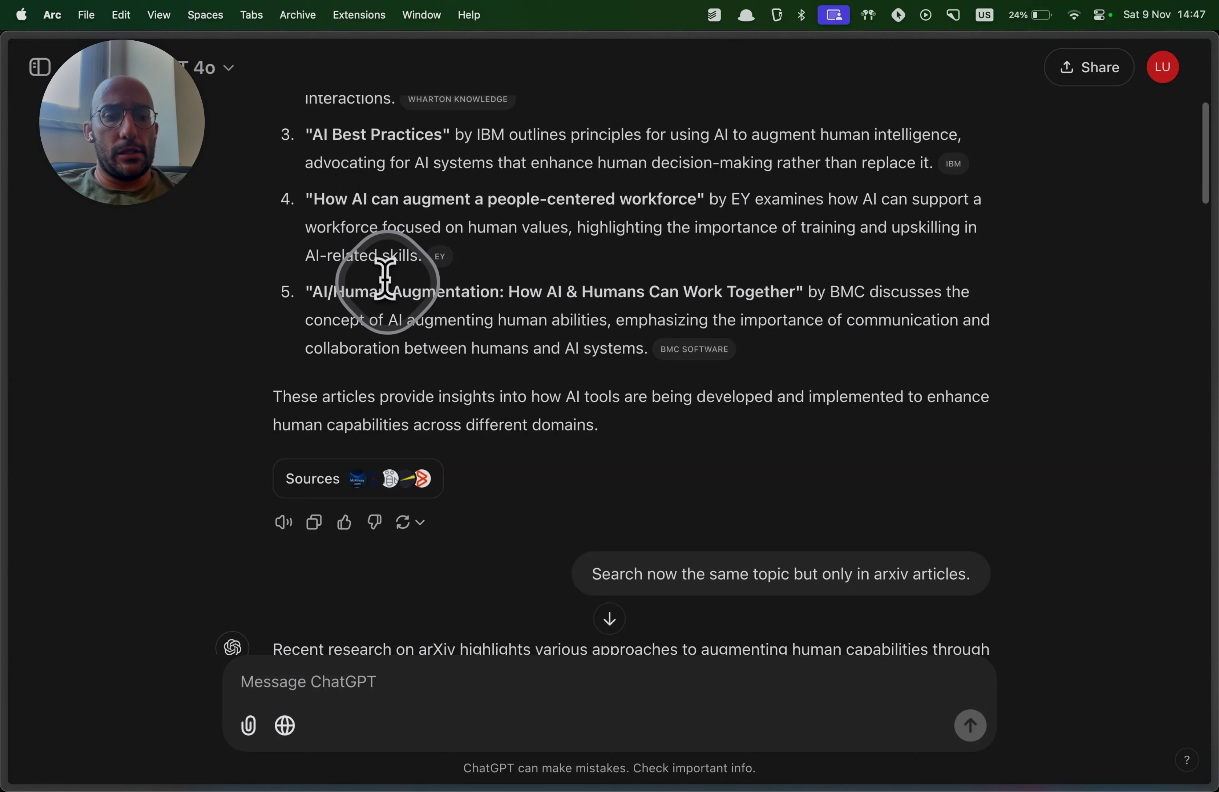
left_click(230, 67)
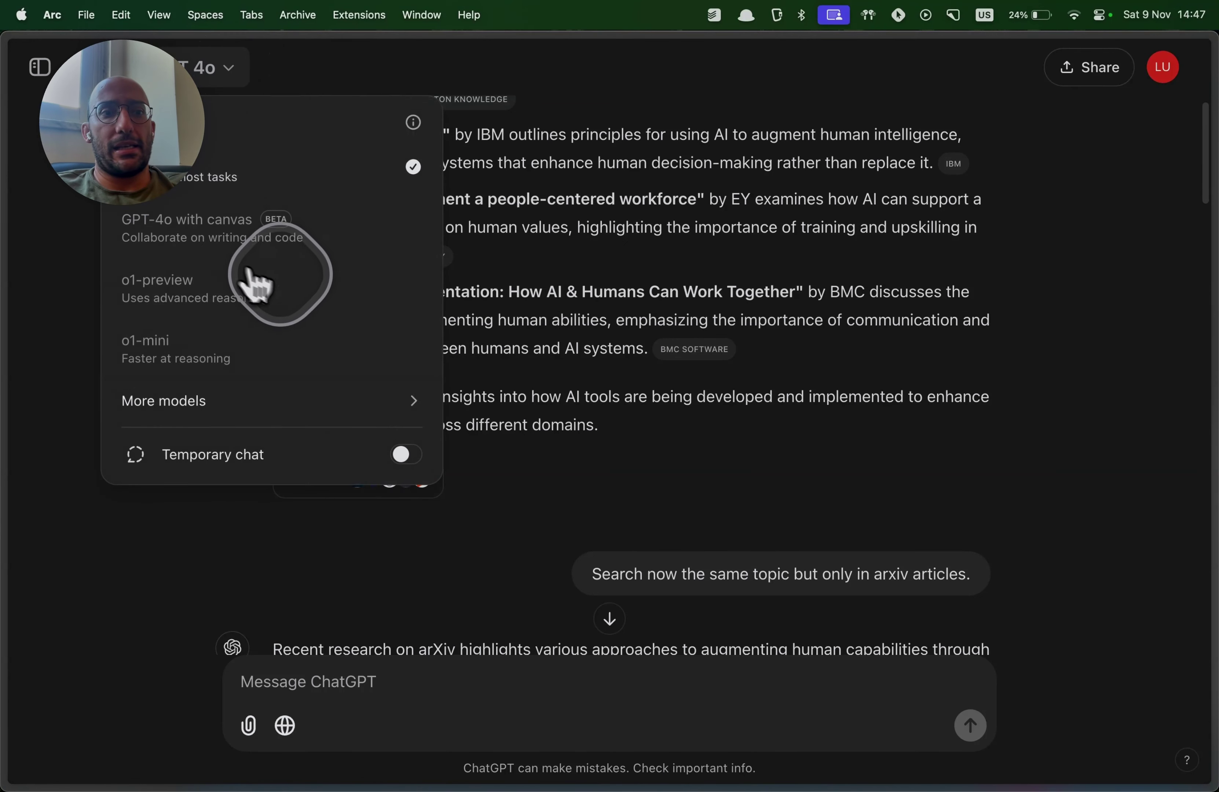
left_click(468, 350)
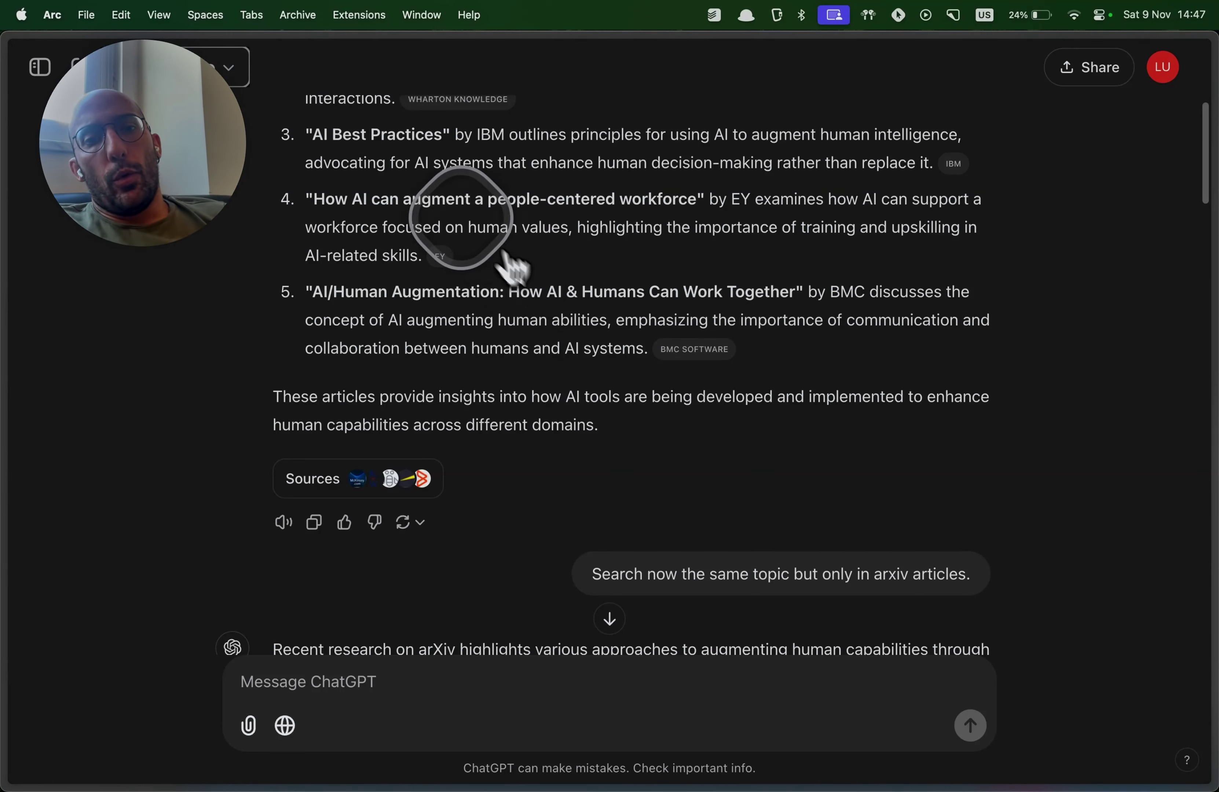
scroll(490, 305, "up", 6)
scroll(486, 306, "down", 5)
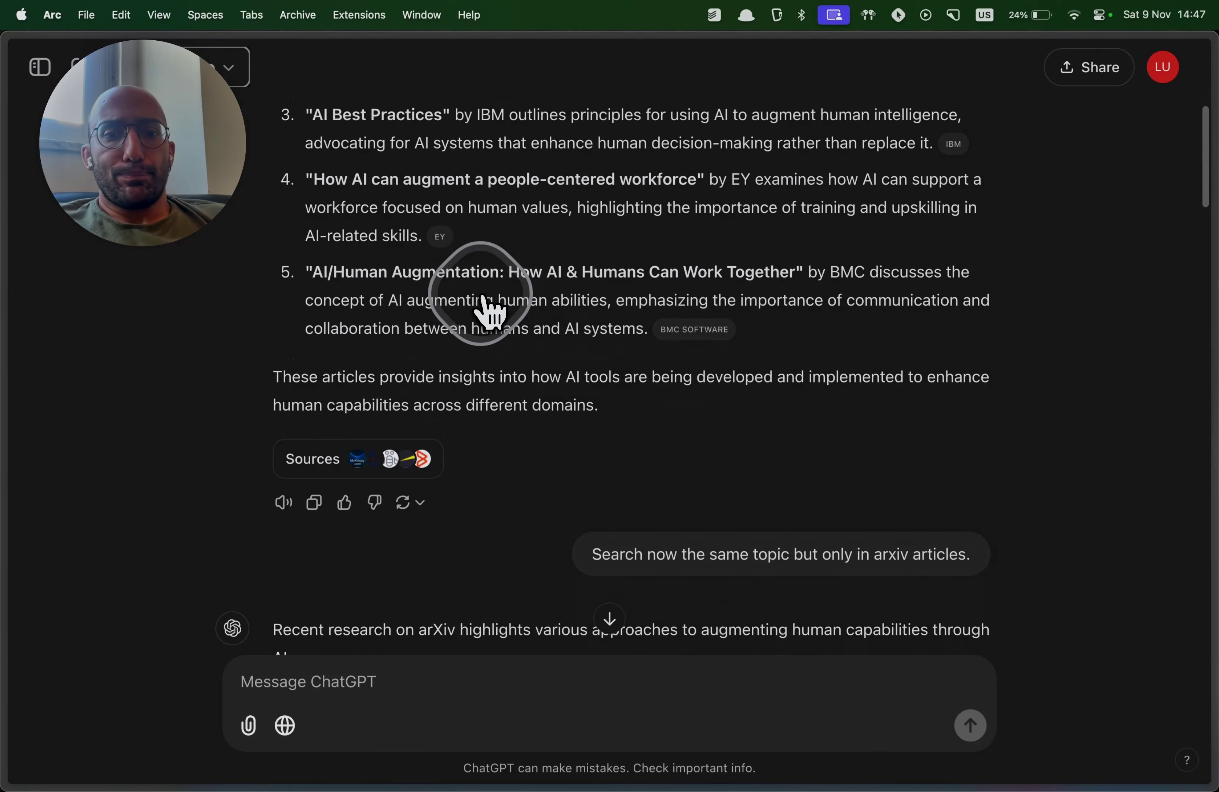